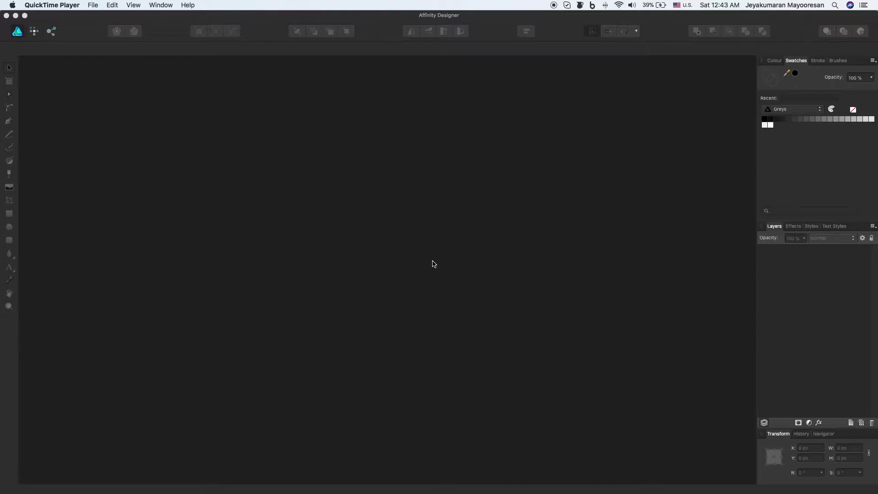
Create a new 2048 × 2048 px RGB/8 document at 300 DPI
{"action": "left_click", "coordinate": [293, 172]}
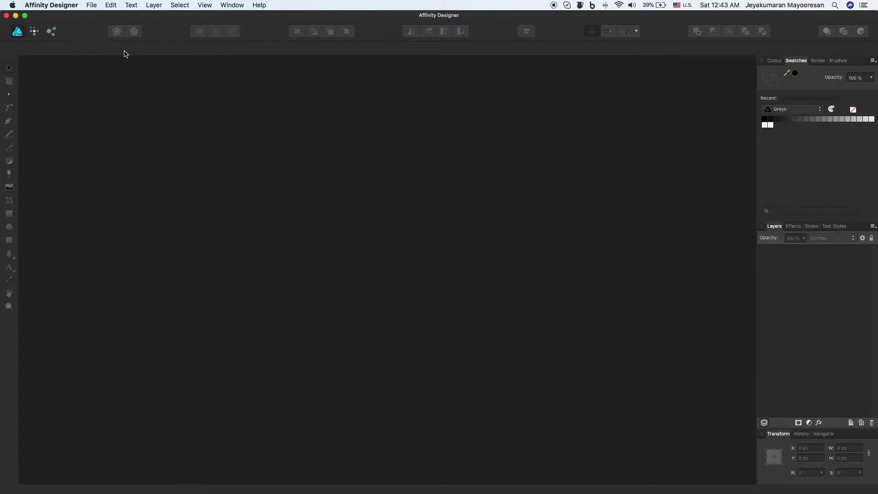
{"action": "left_click", "coordinate": [91, 5]}
{"action": "left_click", "coordinate": [96, 15]}
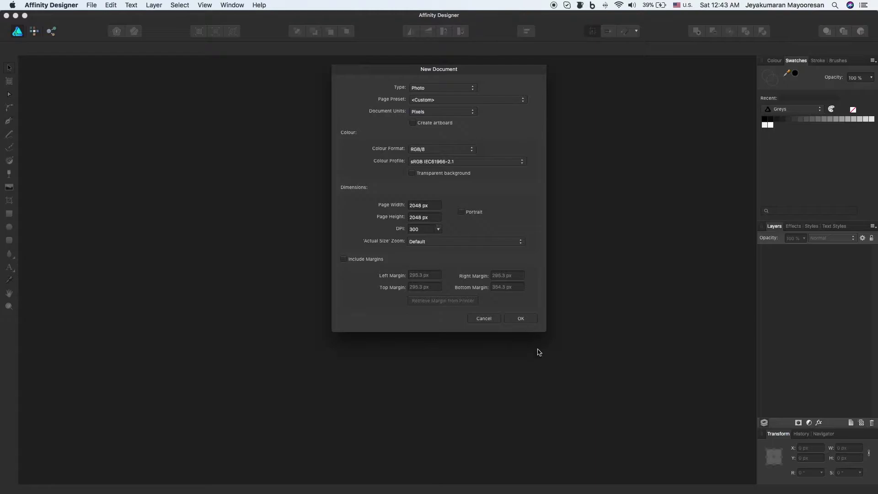
{"action": "left_click", "coordinate": [521, 322]}
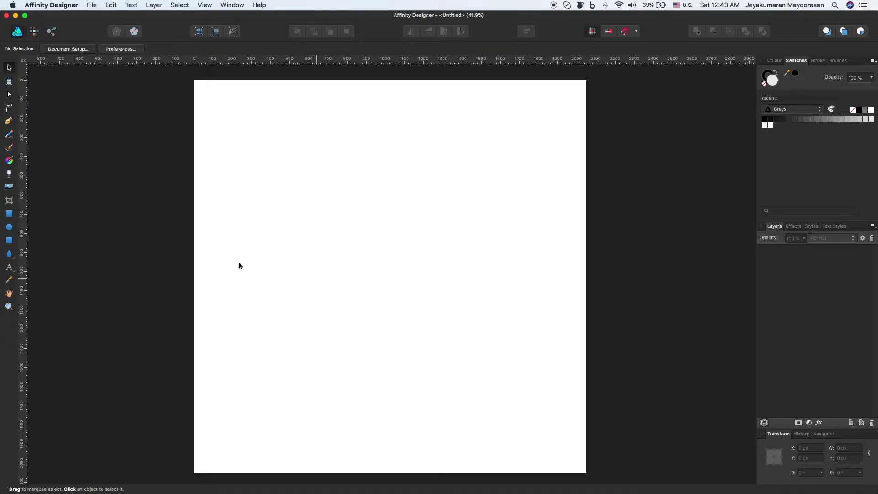
Draw a tall ellipse of about 781 × 1111 px for the face, slightly above the middle of the page
{"action": "left_click", "coordinate": [10, 227]}
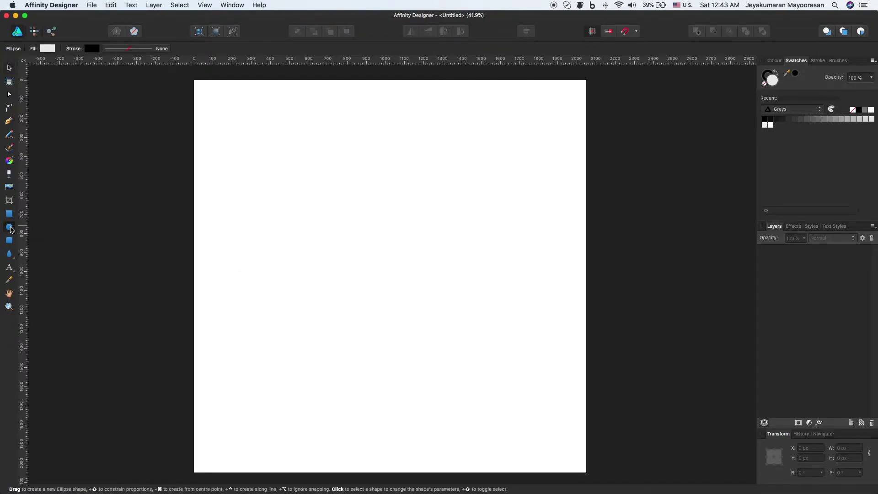
{"action": "left_click_drag", "start_coordinate": [347, 148], "coordinate": [465, 314]}
{"action": "key", "text": "v"}
{"action": "left_click_drag", "start_coordinate": [431, 251], "coordinate": [405, 250]}
{"action": "left_click_drag", "start_coordinate": [442, 313], "coordinate": [451, 326]}
{"action": "left_click_drag", "start_coordinate": [385, 269], "coordinate": [386, 269]}
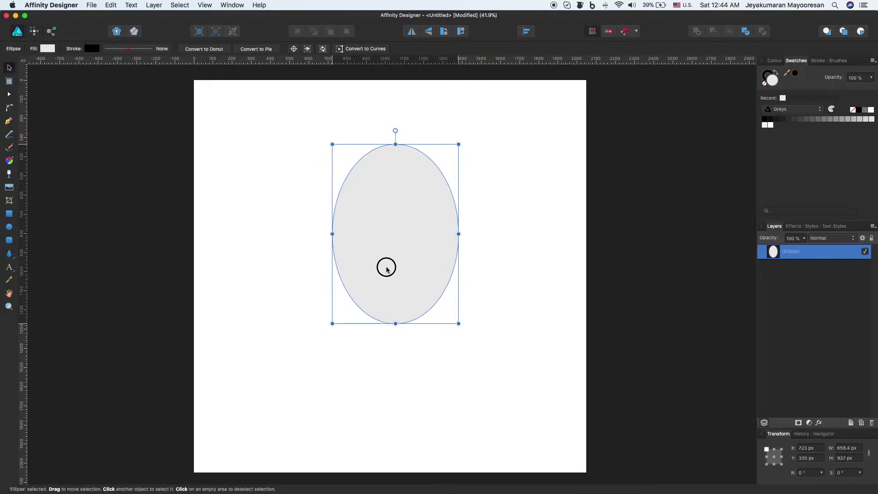
{"action": "left_click_drag", "start_coordinate": [457, 324], "coordinate": [443, 303]}
{"action": "left_click_drag", "start_coordinate": [393, 254], "coordinate": [397, 296]}
{"action": "left_click_drag", "start_coordinate": [446, 347], "coordinate": [494, 391]}
{"action": "left_click_drag", "start_coordinate": [429, 327], "coordinate": [415, 294]}
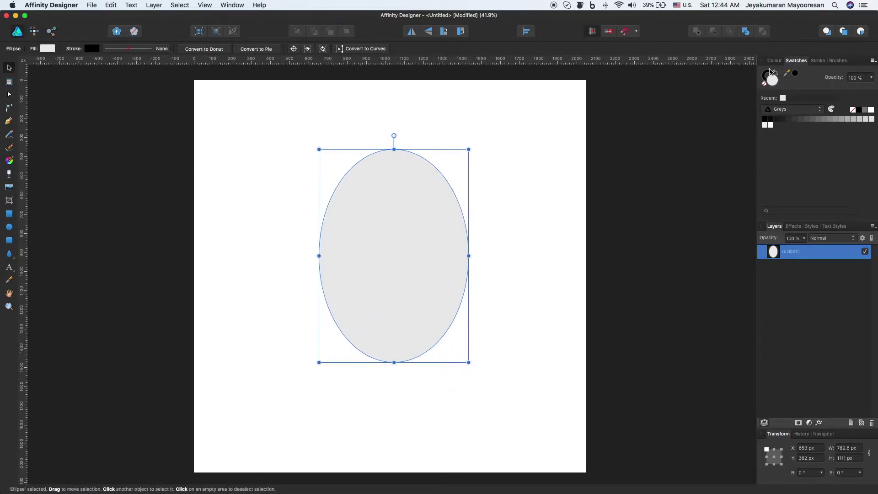
Remove the stroke from the face ellipse
{"action": "left_click", "coordinate": [777, 60]}
{"action": "left_click", "coordinate": [795, 61]}
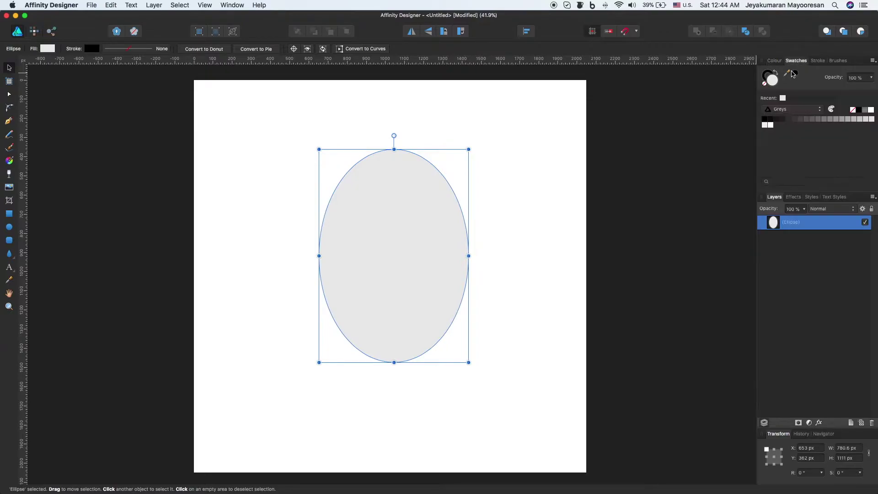
{"action": "left_click", "coordinate": [767, 73]}
{"action": "left_click", "coordinate": [764, 84]}
Switch the colour picker to the wheel and fill the face ellipse with a skin tone of H 31, S 79, L 74
{"action": "left_click", "coordinate": [772, 79]}
{"action": "left_click", "coordinate": [775, 63]}
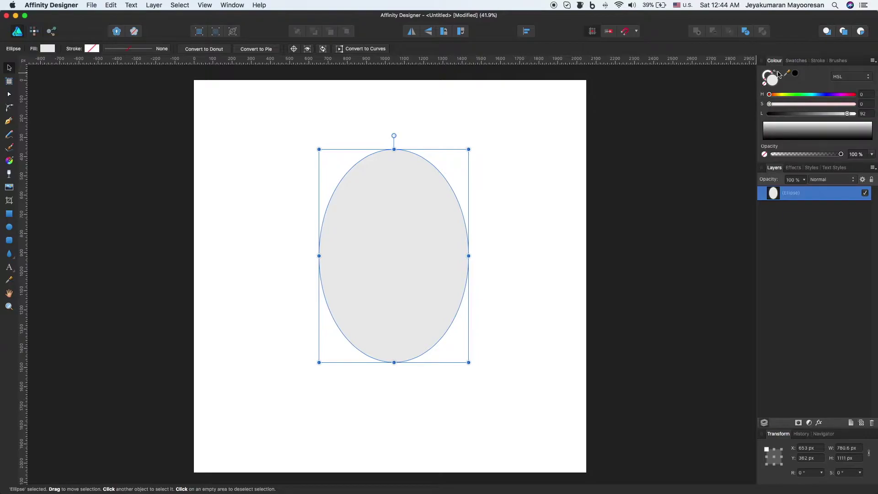
{"action": "left_click", "coordinate": [849, 80]}
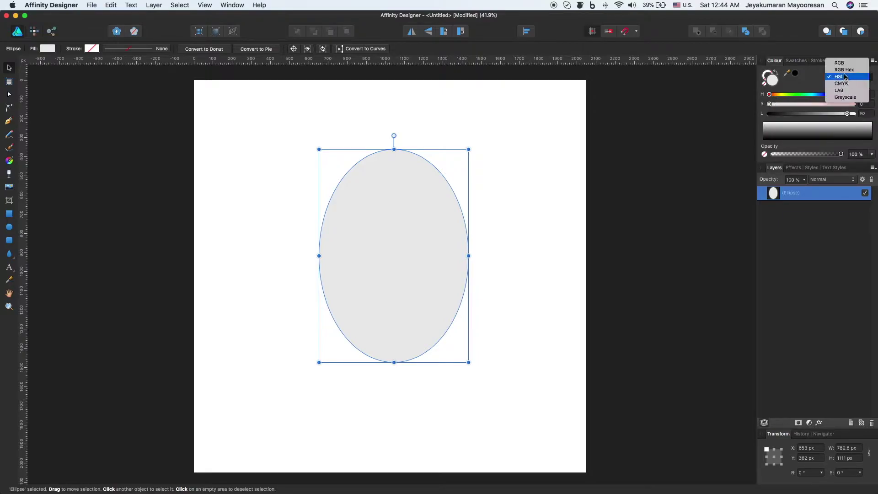
{"action": "left_click", "coordinate": [849, 82]}
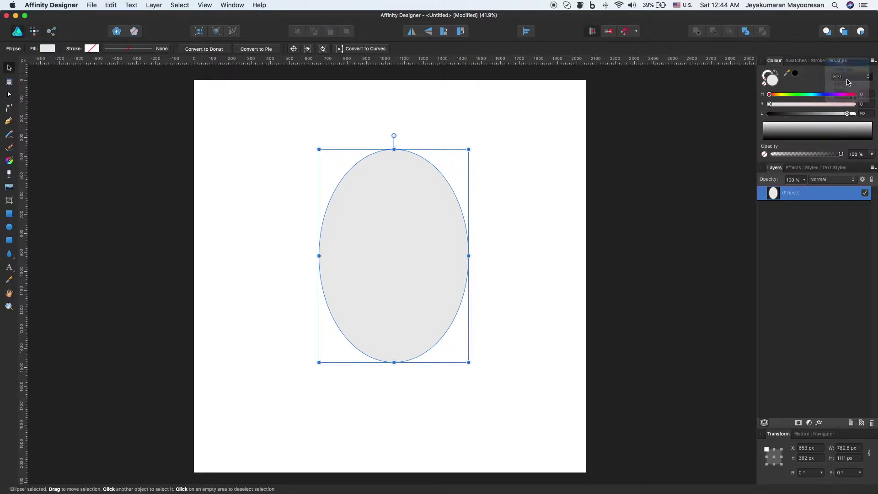
{"action": "left_click", "coordinate": [872, 60]}
{"action": "left_click", "coordinate": [852, 70]}
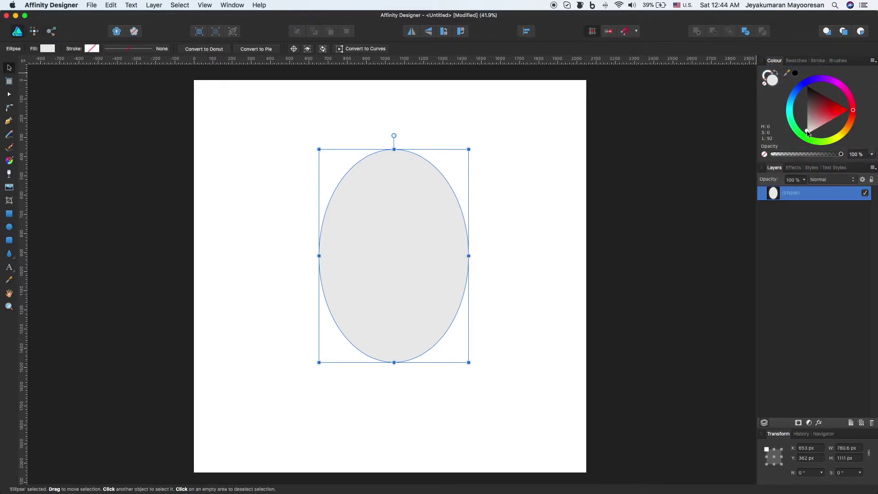
{"action": "left_click_drag", "start_coordinate": [841, 143], "coordinate": [821, 120]}
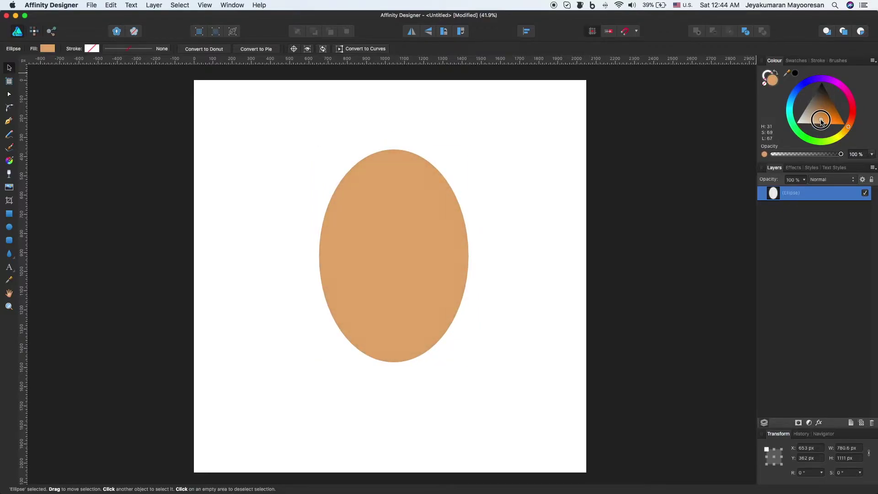
{"action": "left_click_drag", "start_coordinate": [822, 121], "coordinate": [817, 122]}
{"action": "left_click", "coordinate": [843, 265]}
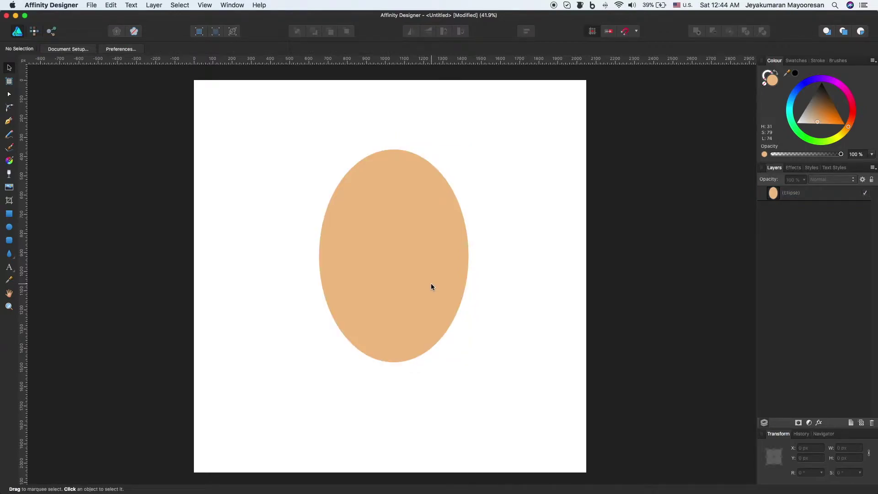
Draw a circle of about 890 px over the left part of the face and fill it red (H 14, S 82, L 55)
{"action": "left_click", "coordinate": [9, 228]}
{"action": "mouse_move", "coordinate": [222, 156]}
{"action": "left_mouse_down"}
{"action": "mouse_move", "coordinate": [341, 353]}
{"action": "mouse_move", "coordinate": [392, 410]}
{"action": "left_mouse_up"}
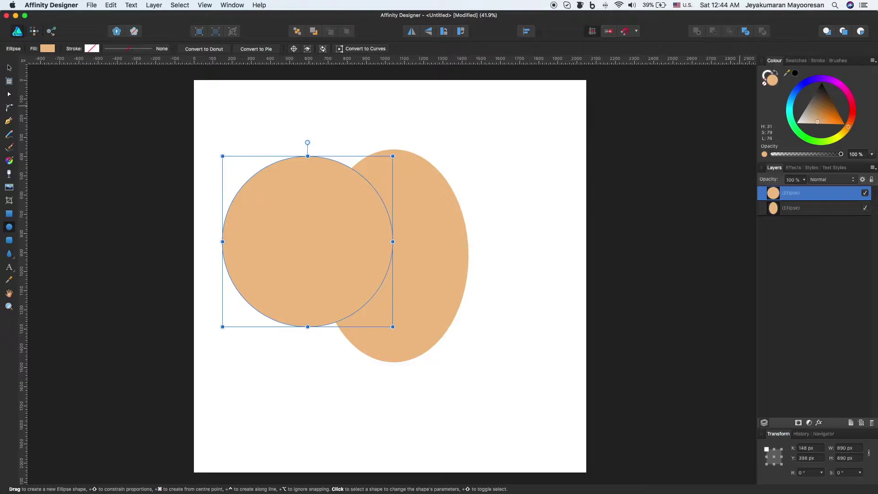
{"action": "mouse_move", "coordinate": [852, 124]}
{"action": "left_mouse_down"}
{"action": "mouse_move", "coordinate": [852, 115]}
{"action": "mouse_move", "coordinate": [826, 113]}
{"action": "mouse_move", "coordinate": [850, 122]}
{"action": "mouse_move", "coordinate": [842, 134]}
{"action": "mouse_move", "coordinate": [849, 130]}
{"action": "mouse_move", "coordinate": [829, 117]}
{"action": "mouse_move", "coordinate": [837, 123]}
{"action": "left_mouse_up"}
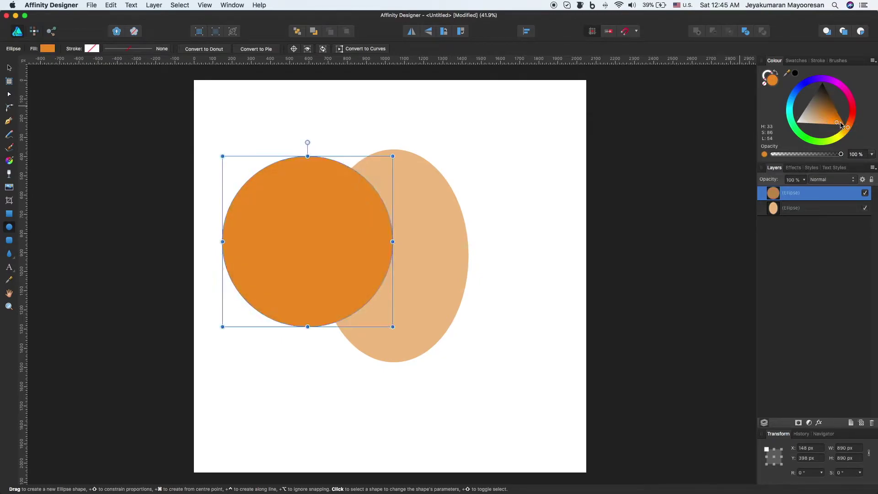
{"action": "left_click_drag", "start_coordinate": [849, 128], "coordinate": [852, 117]}
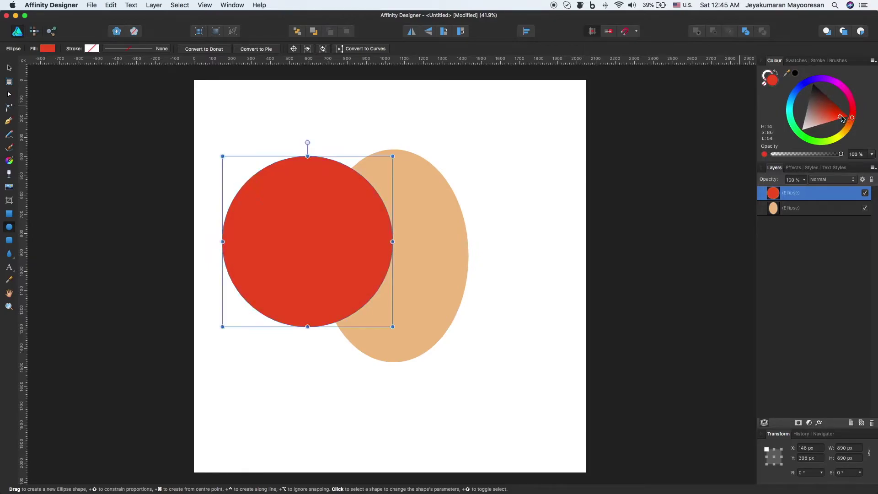
{"action": "left_click_drag", "start_coordinate": [841, 117], "coordinate": [838, 118]}
{"action": "left_click", "coordinate": [807, 298]}
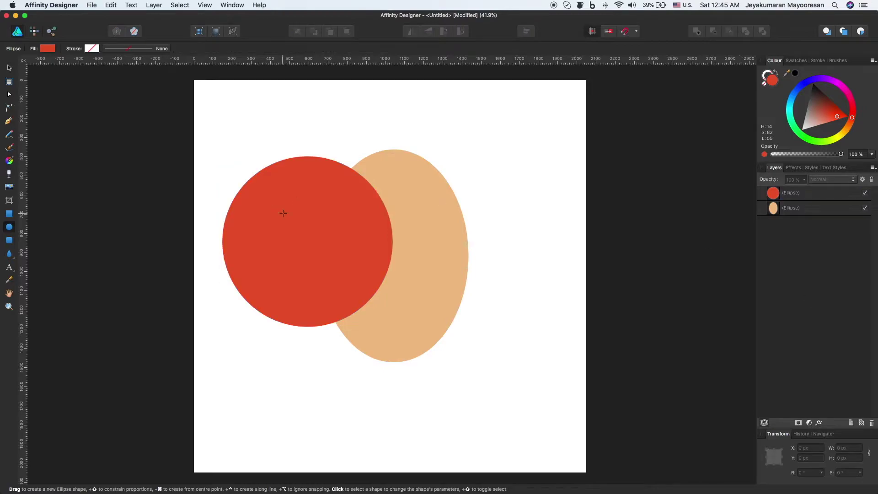
Move the red circle over the upper part of the face and place its layer below the face ellipse
{"action": "key", "text": "v"}
{"action": "left_click_drag", "start_coordinate": [293, 215], "coordinate": [374, 197]}
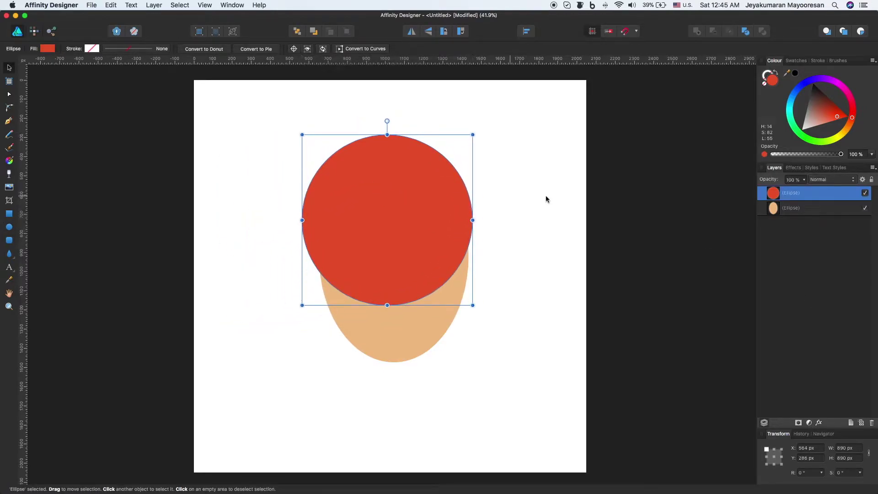
{"action": "left_click_drag", "start_coordinate": [778, 193], "coordinate": [773, 216]}
{"action": "left_click", "coordinate": [798, 237]}
{"action": "left_click", "coordinate": [326, 181]}
{"action": "left_click_drag", "start_coordinate": [418, 154], "coordinate": [426, 158]}
Turn on snapping and centre the red circle horizontally on the face ellipse, its top slightly above the head at Y 306 px
{"action": "left_click", "coordinate": [627, 34]}
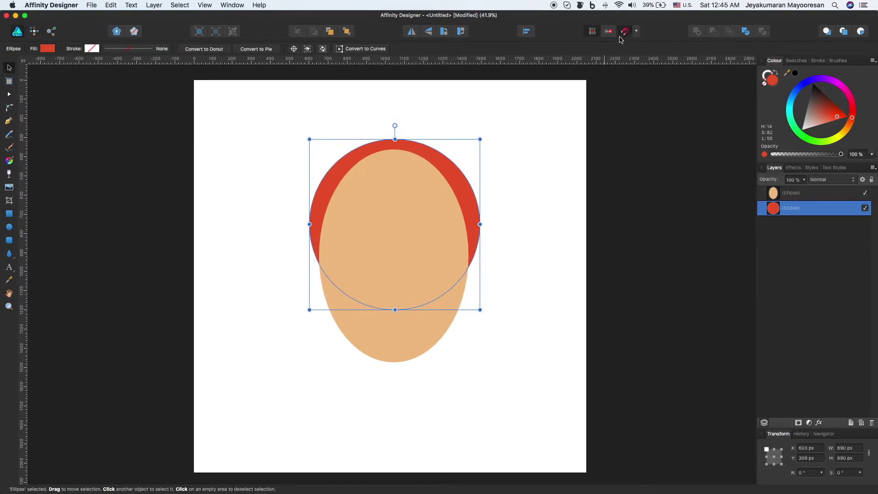
{"action": "left_click_drag", "start_coordinate": [457, 190], "coordinate": [457, 193]}
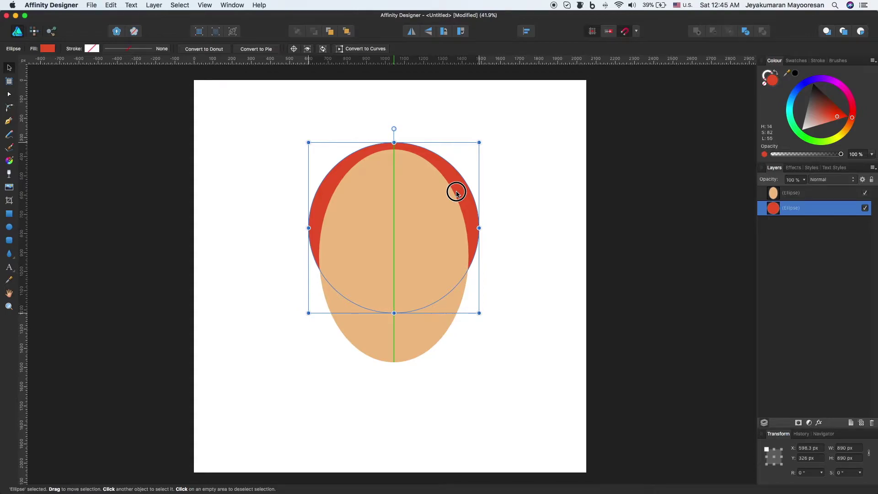
{"action": "left_click_drag", "start_coordinate": [457, 193], "coordinate": [456, 189]}
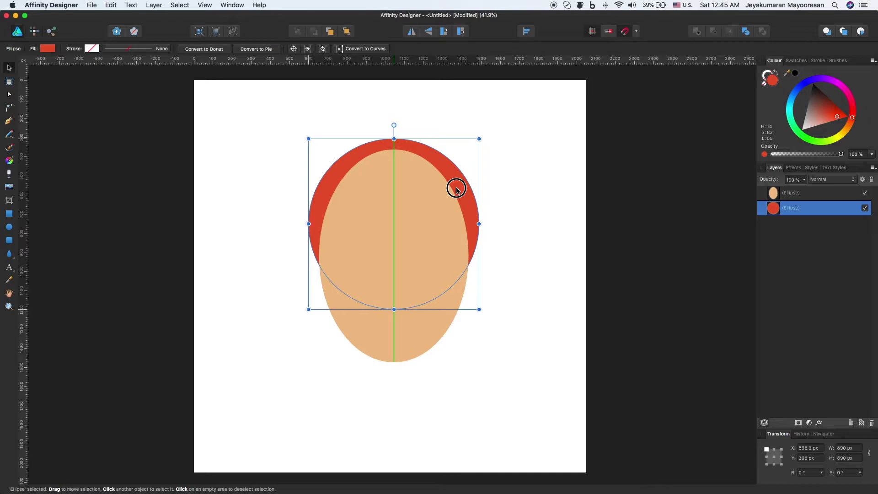
{"action": "left_click", "coordinate": [498, 205]}
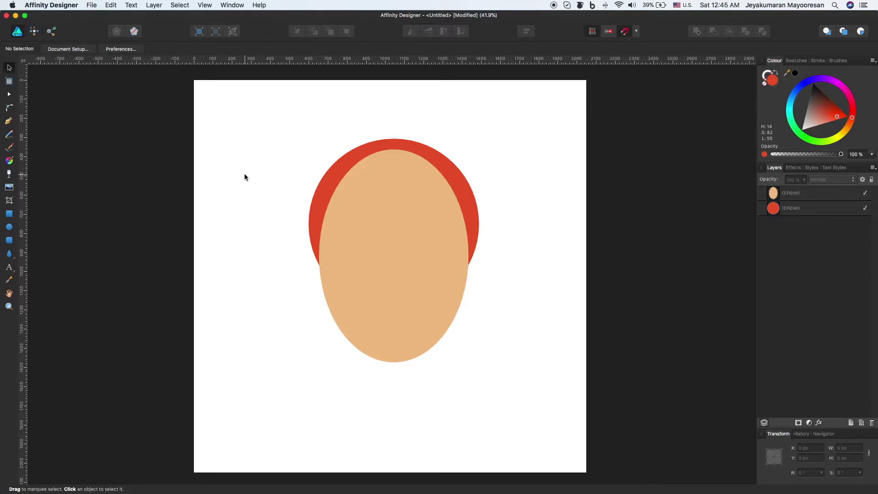
Draw a red ellipse of about 553 × 525 px over the right side of the forehead, flush with the large circle's right edge
{"action": "left_click", "coordinate": [9, 227]}
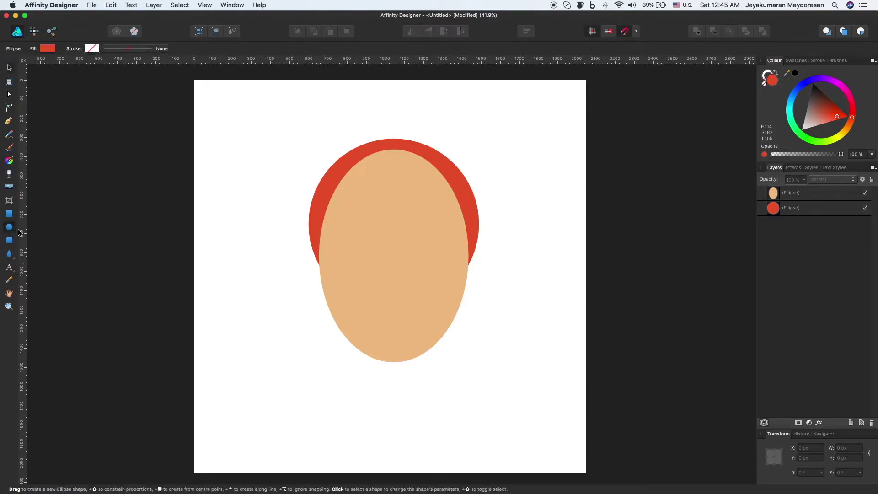
{"action": "left_click_drag", "start_coordinate": [401, 147], "coordinate": [488, 249]}
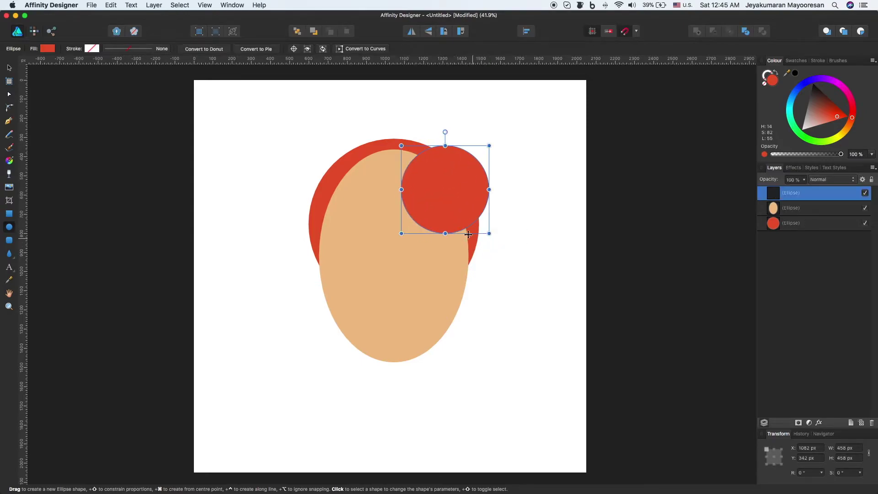
{"action": "key", "text": "v"}
{"action": "left_click_drag", "start_coordinate": [442, 191], "coordinate": [424, 185]}
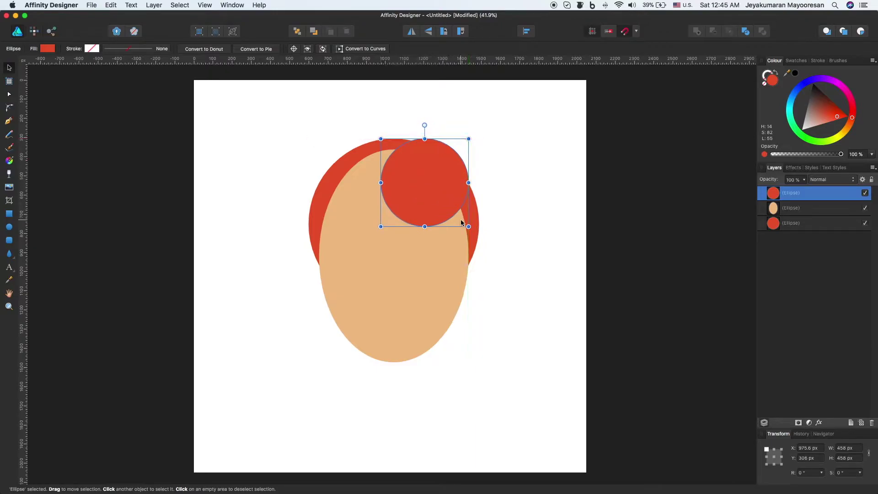
{"action": "left_click_drag", "start_coordinate": [469, 226], "coordinate": [485, 238]}
{"action": "mouse_move", "coordinate": [437, 196]}
{"action": "left_mouse_down"}
{"action": "mouse_move", "coordinate": [415, 186]}
{"action": "mouse_move", "coordinate": [428, 191]}
{"action": "left_mouse_up"}
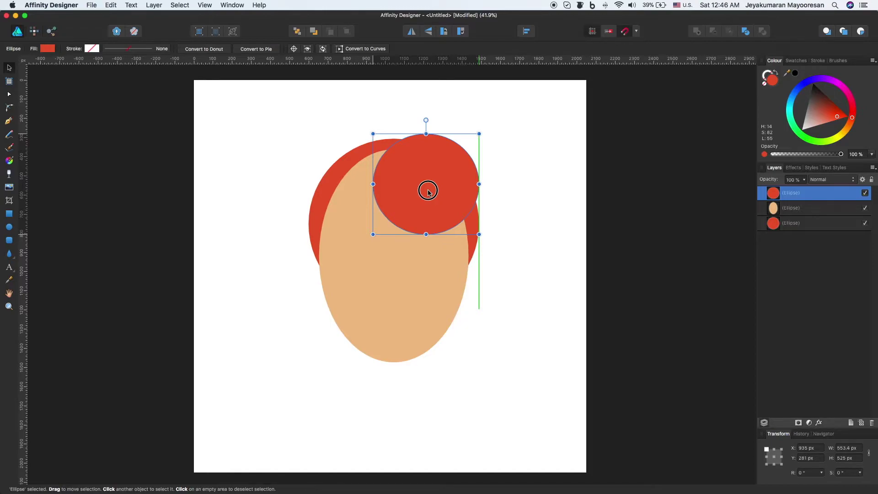
{"action": "left_click_drag", "start_coordinate": [429, 191], "coordinate": [428, 191]}
Draw a larger red ellipse over the upper left of the head, overlapping the right hair ellipse and starting at about X 407, Y 153 px
{"action": "left_click", "coordinate": [9, 227]}
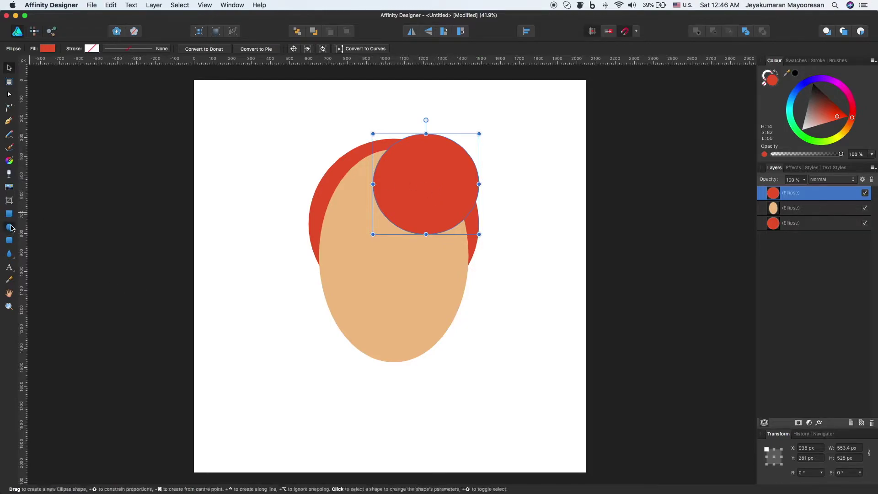
{"action": "left_click_drag", "start_coordinate": [238, 157], "coordinate": [350, 263]}
{"action": "key", "text": "v"}
{"action": "left_click_drag", "start_coordinate": [308, 224], "coordinate": [350, 184]}
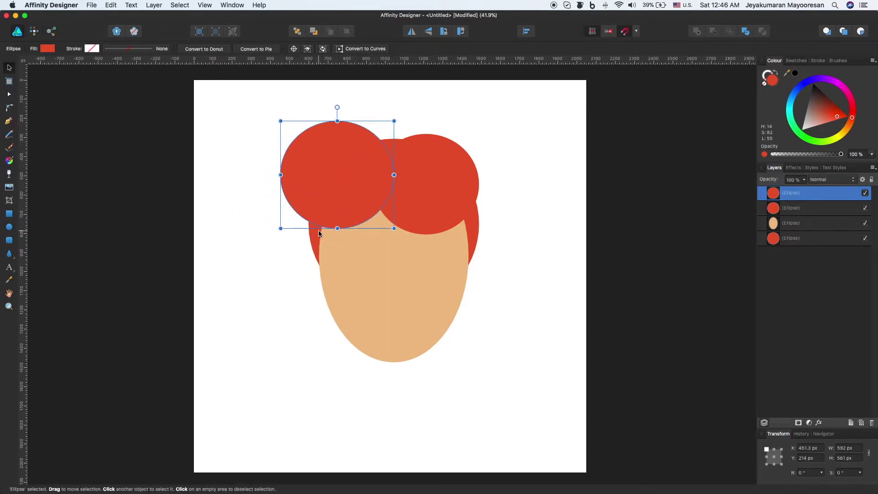
{"action": "left_click_drag", "start_coordinate": [337, 228], "coordinate": [337, 240]}
{"action": "mouse_move", "coordinate": [341, 189]}
{"action": "left_mouse_down"}
{"action": "mouse_move", "coordinate": [330, 193]}
{"action": "mouse_move", "coordinate": [348, 190]}
{"action": "left_mouse_up"}
{"action": "left_click_drag", "start_coordinate": [399, 183], "coordinate": [406, 182]}
{"action": "left_click_drag", "start_coordinate": [347, 191], "coordinate": [337, 174]}
{"action": "left_click", "coordinate": [787, 286]}
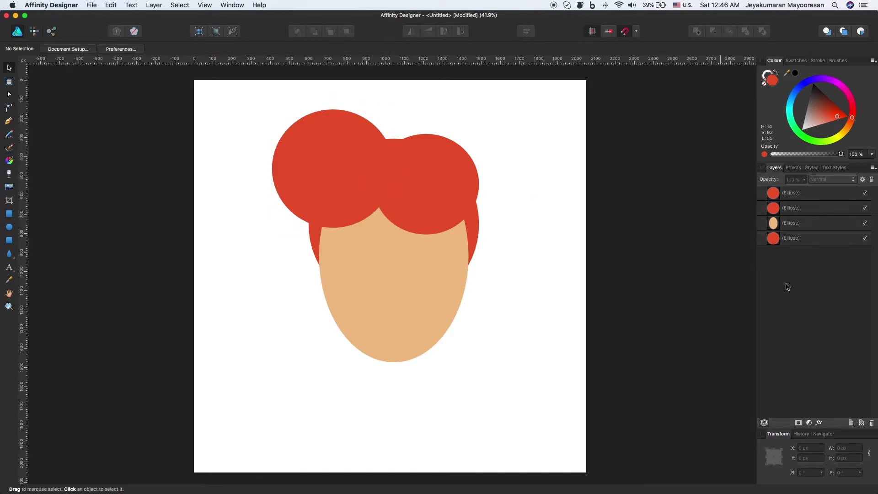
Merge the two front hair ellipses into one shape with the Boolean Add operation
{"action": "left_click", "coordinate": [792, 207]}
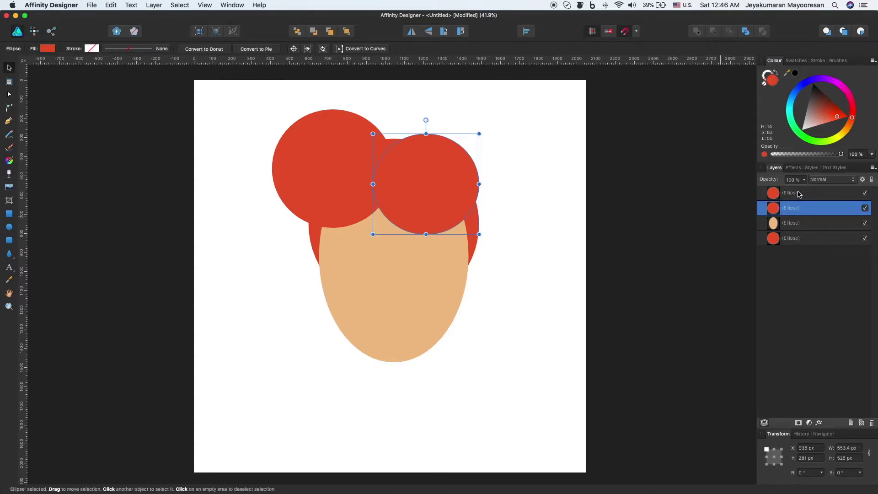
{"action": "left_click", "coordinate": [799, 197], "text": "shift"}
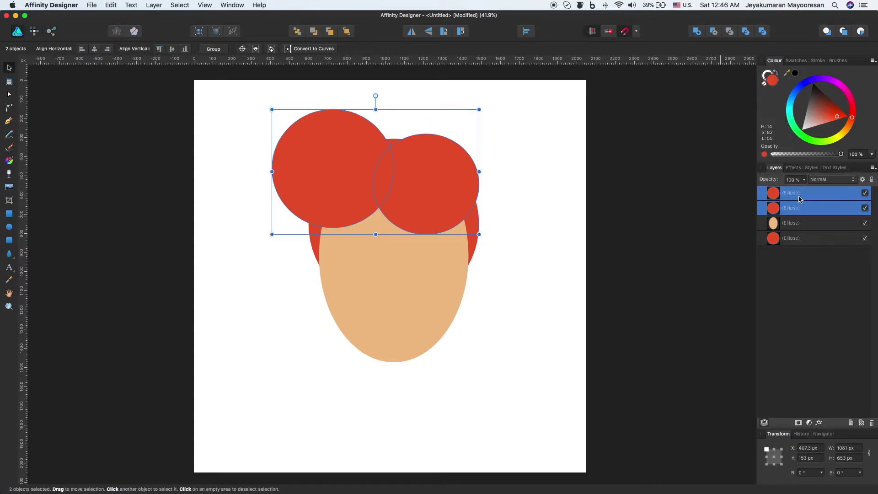
{"action": "left_click", "coordinate": [697, 33]}
{"action": "left_click", "coordinate": [790, 314]}
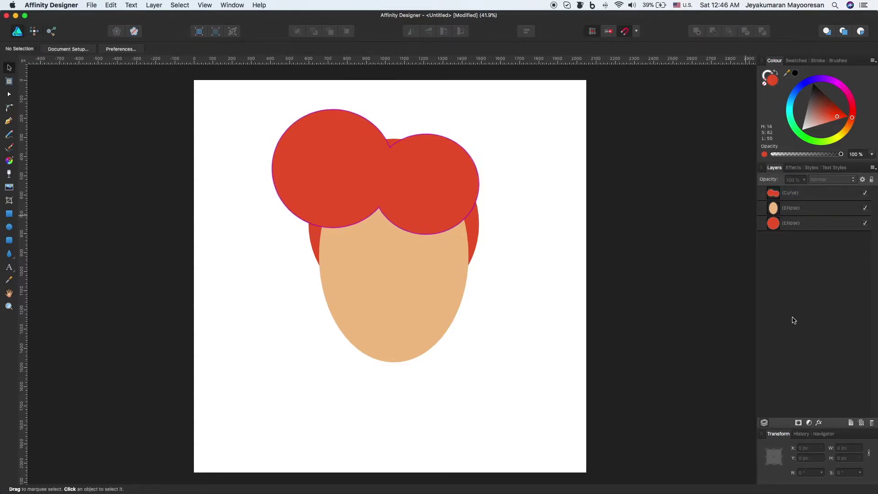
Duplicate the large red circle behind the face and place the copy directly above the face ellipse in the layer order
{"action": "left_click", "coordinate": [785, 229]}
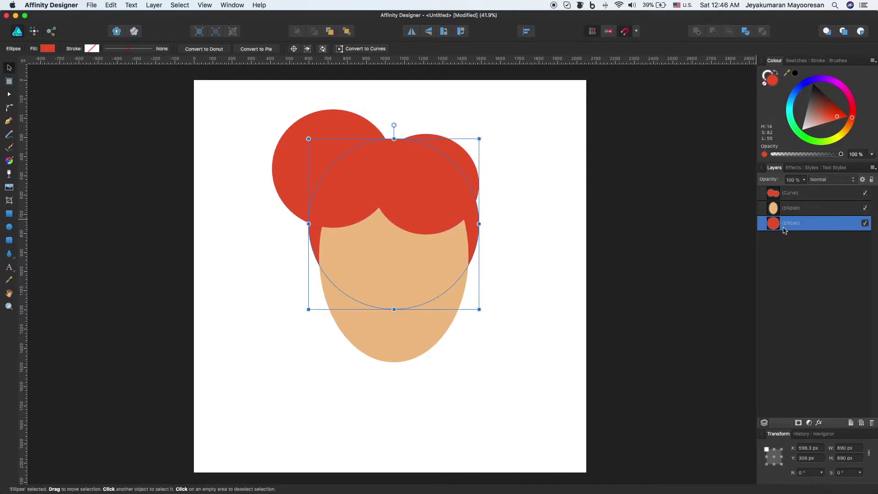
{"action": "key", "text": "super+j"}
{"action": "left_click", "coordinate": [785, 230]}
{"action": "left_click_drag", "start_coordinate": [785, 229], "coordinate": [774, 204]}
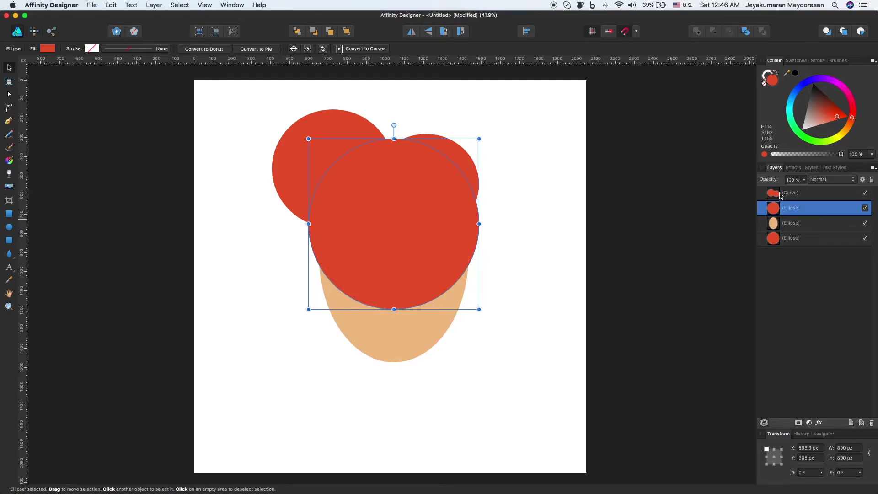
Intersect the copied red circle with the merged front hair shape using the Boolean Intersect operation, then clear the selection
{"action": "left_click", "coordinate": [779, 195], "text": "shift"}
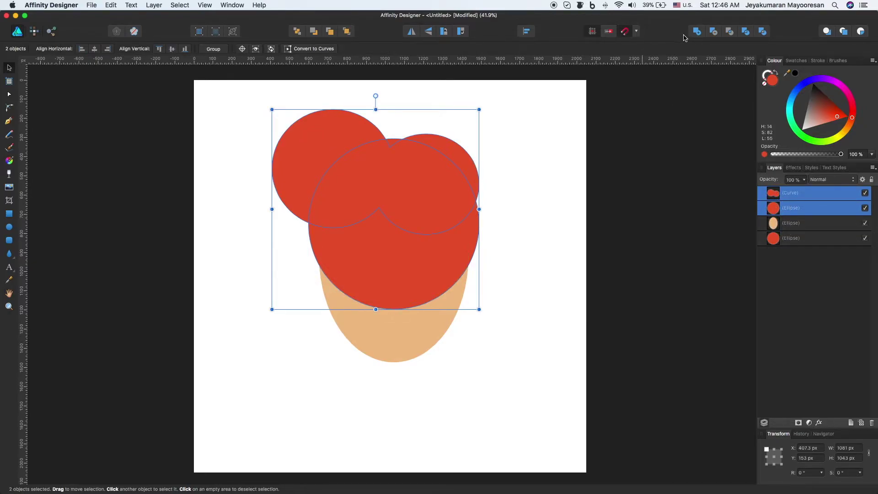
{"action": "left_click", "coordinate": [730, 32]}
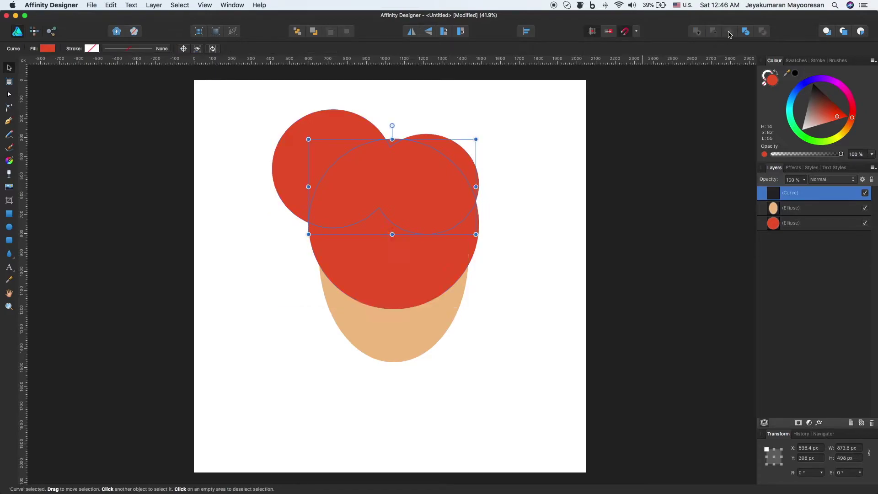
{"action": "left_click", "coordinate": [796, 258]}
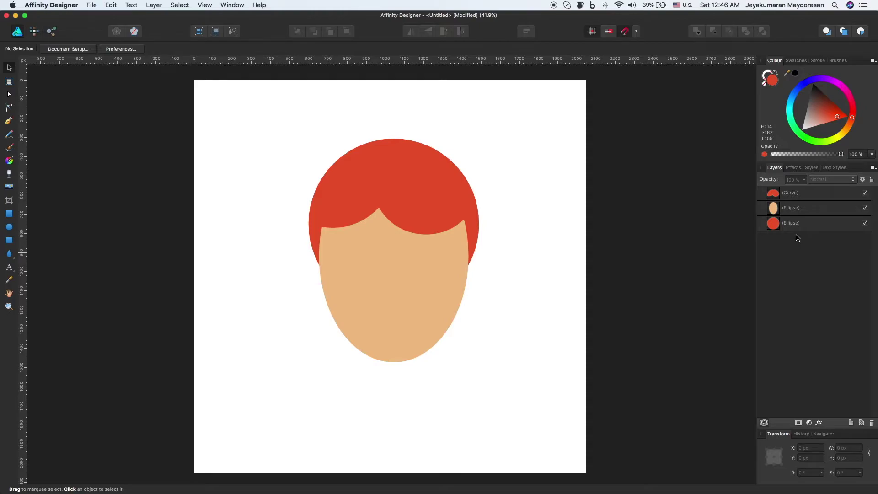
Draw a black circle of about 46 × 46 px as the left eye, at about X 787, Y 978 px
{"action": "left_click", "coordinate": [10, 228]}
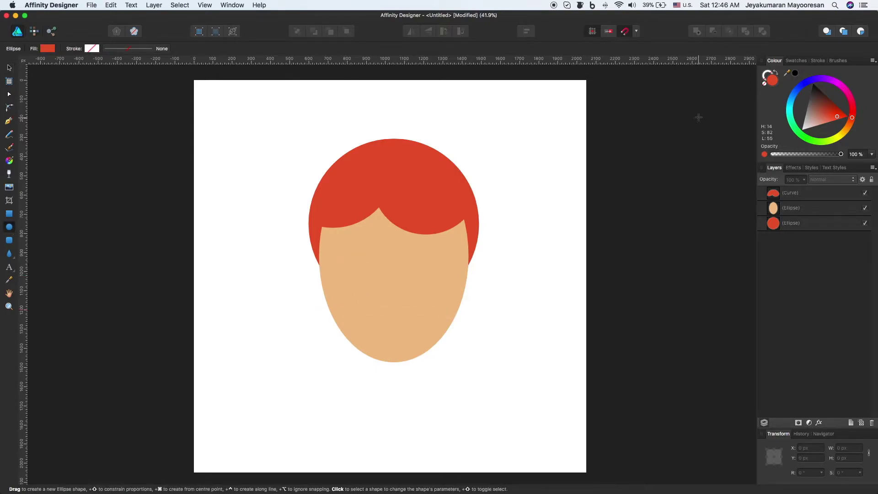
{"action": "left_click", "coordinate": [796, 73]}
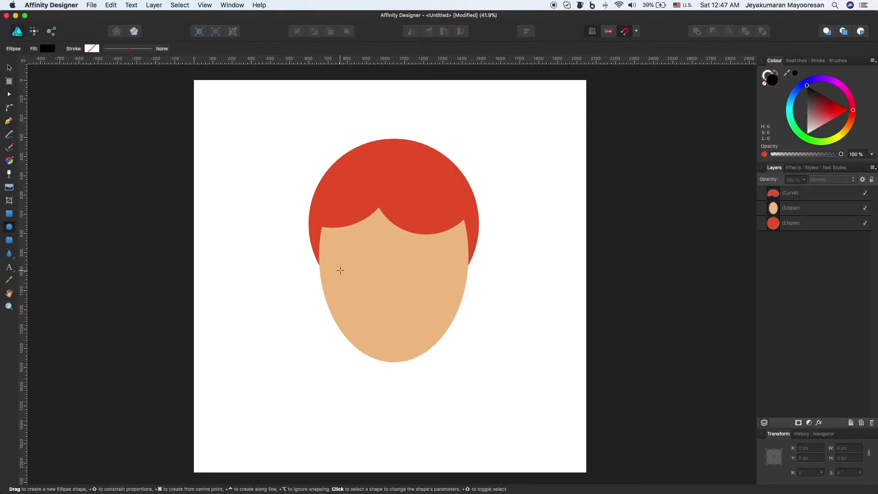
{"action": "left_click_drag", "start_coordinate": [343, 267], "coordinate": [353, 277]}
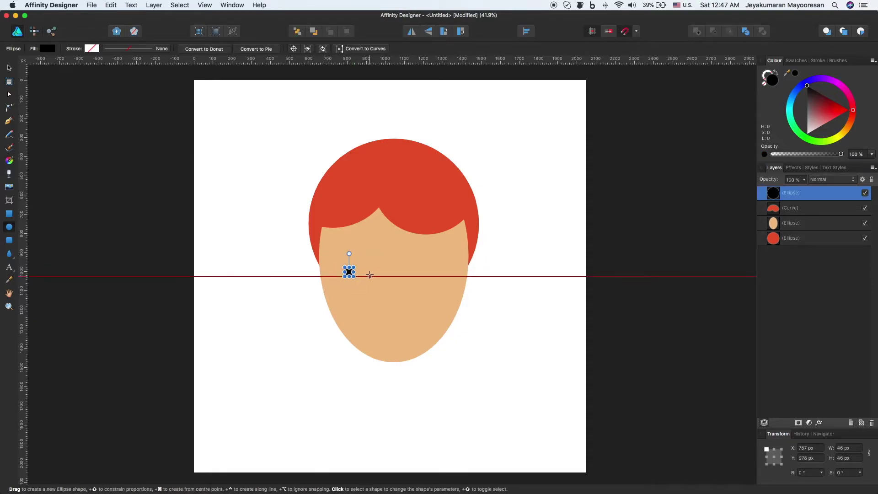
Duplicate the left eye and place the copy level with it on the right side of the face
{"action": "key", "text": "super+j"}
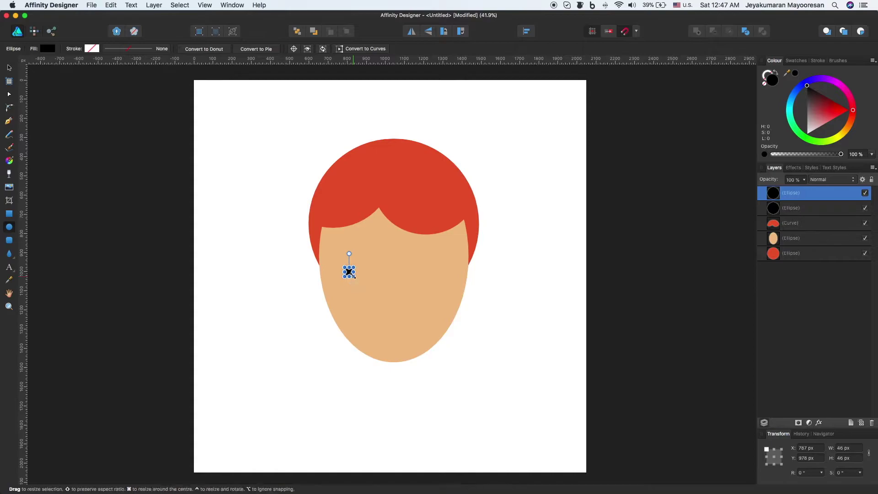
{"action": "key", "text": "v"}
{"action": "scroll", "coordinate": [350, 274], "scroll_direction": "up", "scroll_amount": 5}
{"action": "left_click_drag", "start_coordinate": [352, 273], "coordinate": [556, 271]}
{"action": "left_click", "coordinate": [646, 319]}
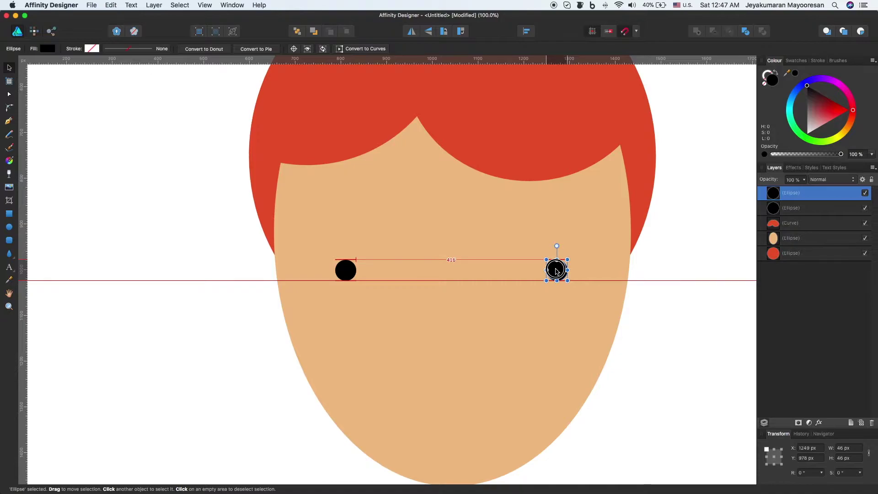
{"action": "left_click_drag", "start_coordinate": [555, 270], "coordinate": [557, 271]}
{"action": "left_click", "coordinate": [656, 363]}
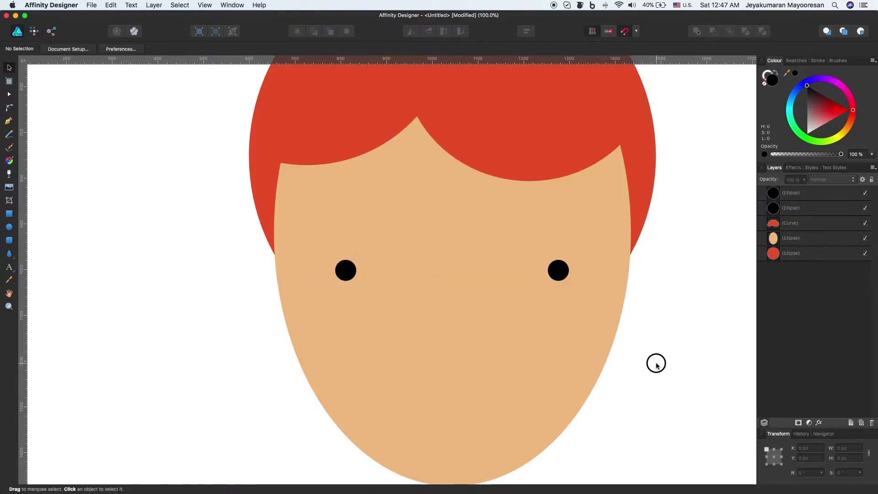
Draw a black rounded rectangle of about 223 × 43.5 px with 50% corners as an eyebrow, centred above the left eye
{"action": "left_click", "coordinate": [10, 239]}
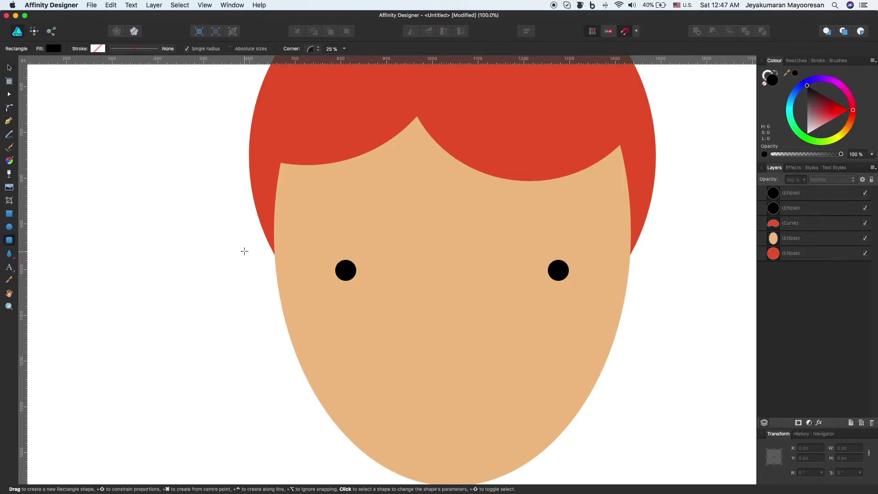
{"action": "left_click_drag", "start_coordinate": [294, 233], "coordinate": [395, 252]}
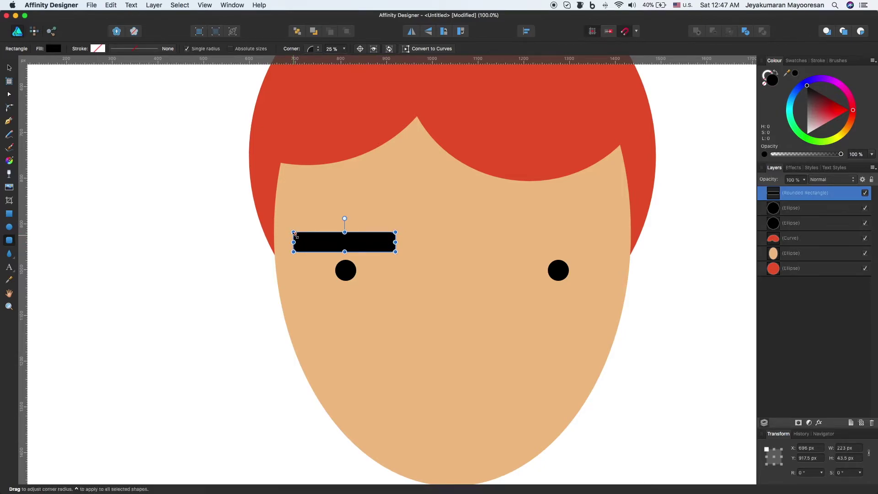
{"action": "left_click_drag", "start_coordinate": [296, 234], "coordinate": [326, 238]}
{"action": "key", "text": "v"}
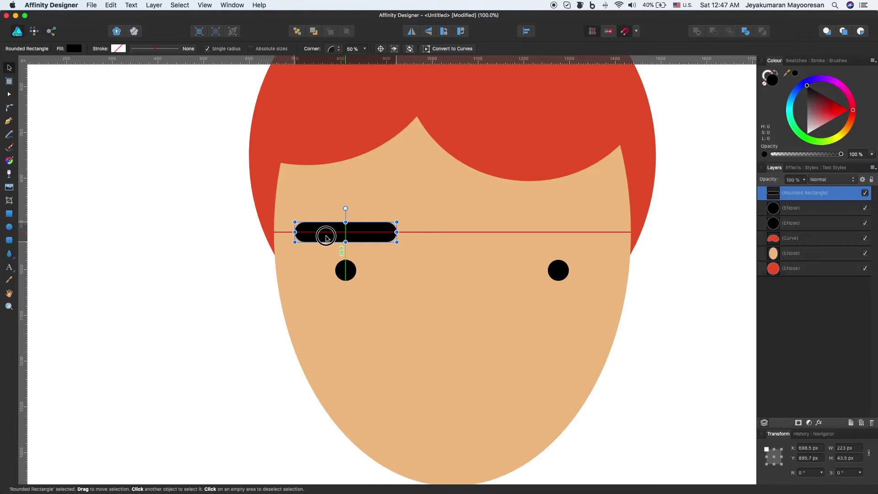
{"action": "left_click_drag", "start_coordinate": [326, 238], "coordinate": [326, 237]}
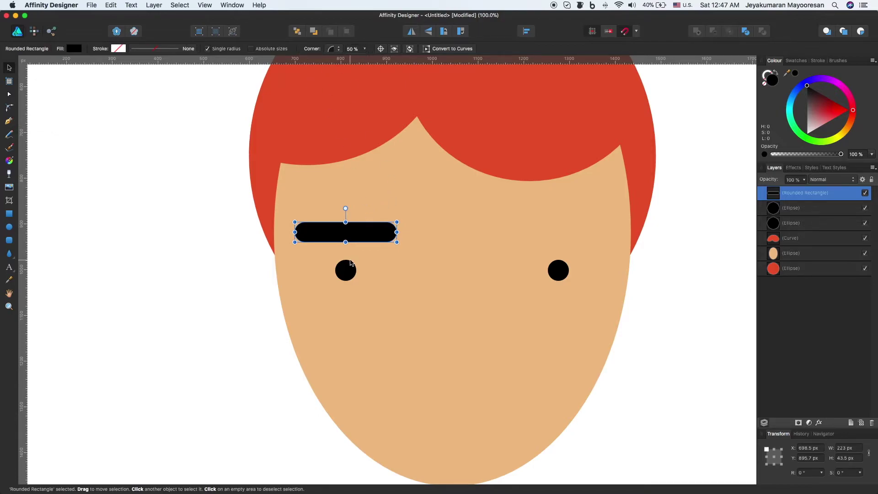
Shorten the left eyebrow to about 173.5 px wide and place a duplicate of it centred above the right eye
{"action": "left_click_drag", "start_coordinate": [365, 235], "coordinate": [575, 229]}
{"action": "key", "text": "super+j"}
{"action": "scroll", "coordinate": [343, 208], "scroll_direction": "up", "scroll_amount": 1}
Draw an upright black rounded rectangle of about 84 × 189 px with 50% corners as the nose, directly above the face ellipse in layer order
{"action": "left_click", "coordinate": [437, 308]}
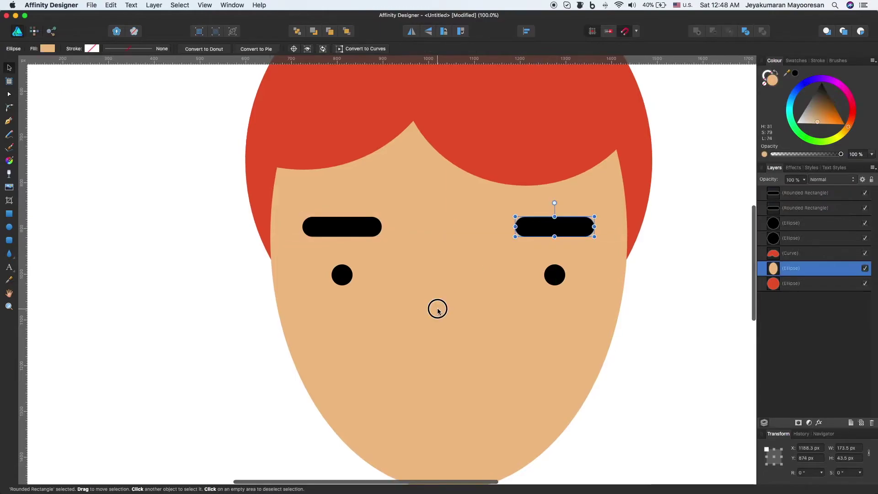
{"action": "scroll", "coordinate": [435, 307], "scroll_direction": "down", "scroll_amount": 4}
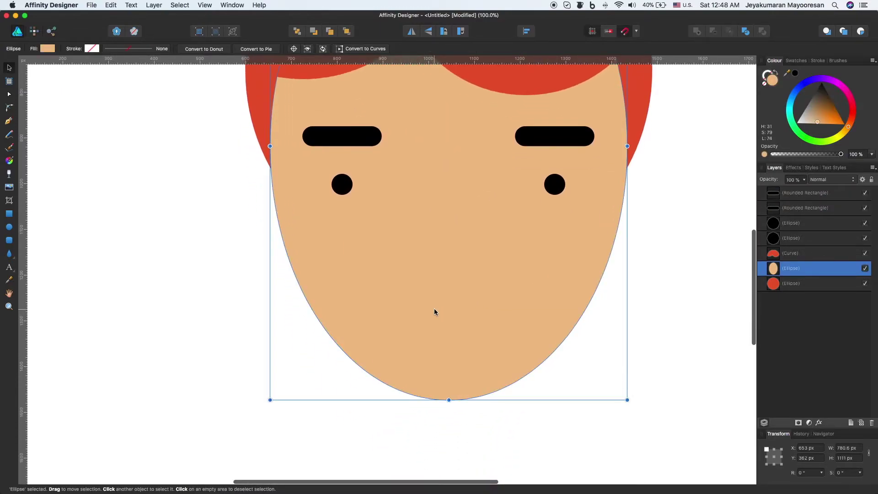
{"action": "left_click", "coordinate": [9, 242]}
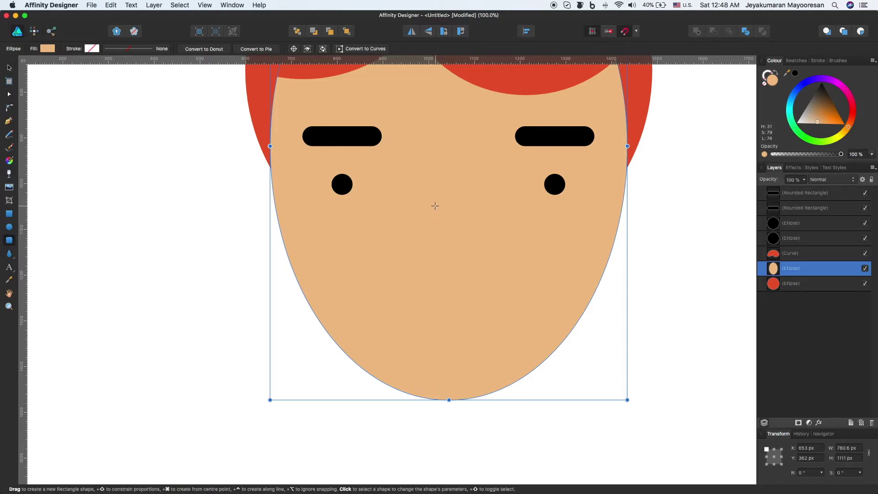
{"action": "left_click_drag", "start_coordinate": [436, 207], "coordinate": [473, 292]}
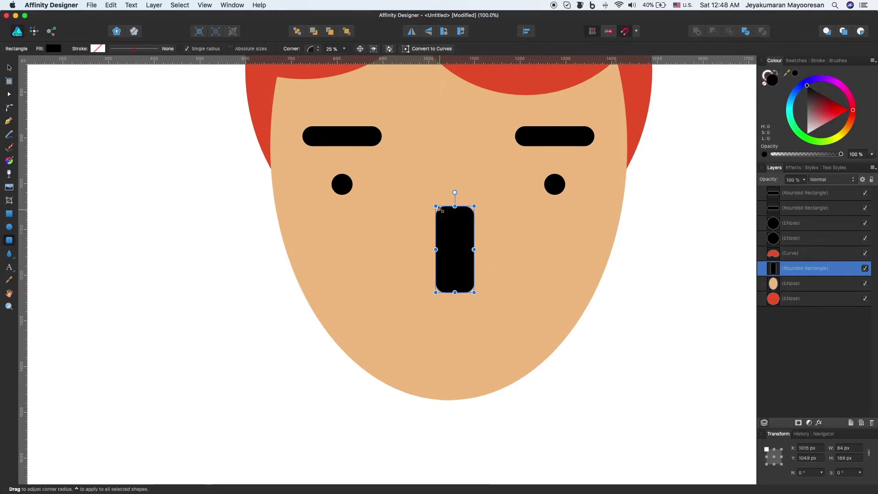
{"action": "left_click_drag", "start_coordinate": [440, 210], "coordinate": [479, 229]}
Enlarge the nose to about 107 × 195 px and centre it horizontally on the face between the eyes
{"action": "key", "text": "v"}
{"action": "left_click_drag", "start_coordinate": [455, 269], "coordinate": [455, 273]}
{"action": "key", "text": "m"}
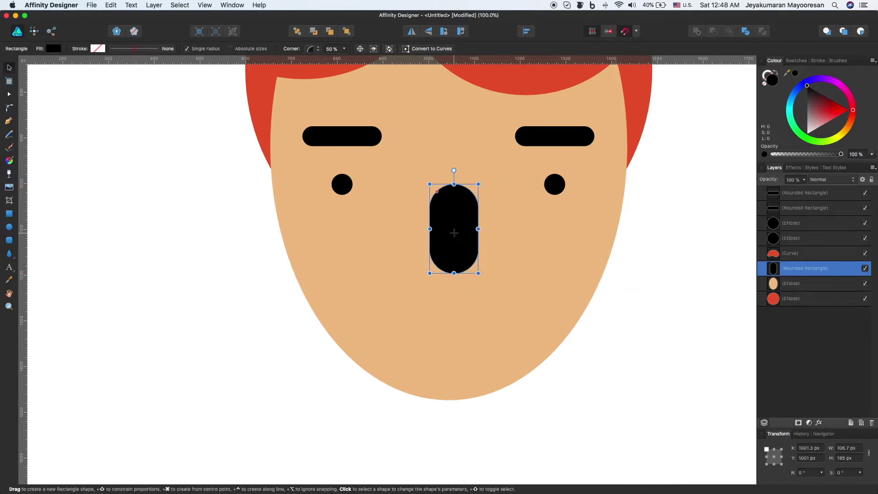
{"action": "key", "text": "v"}
{"action": "left_click_drag", "start_coordinate": [461, 229], "coordinate": [456, 229]}
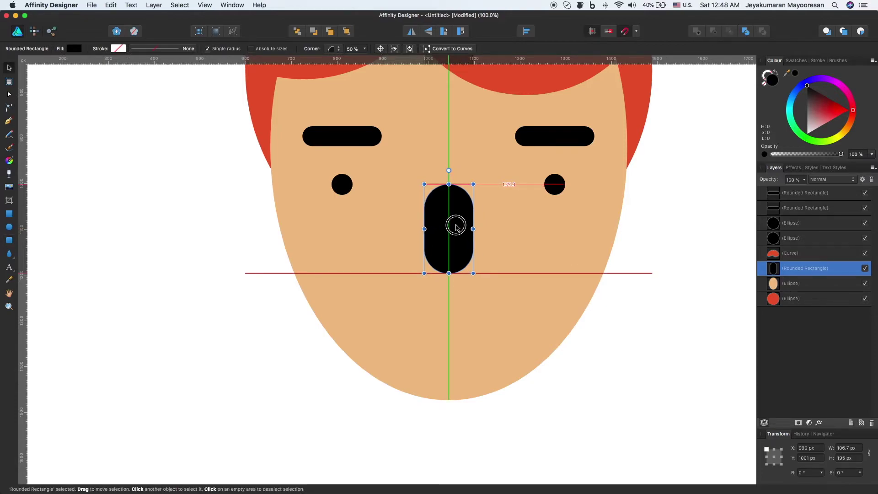
{"action": "left_click_drag", "start_coordinate": [456, 227], "coordinate": [456, 229]}
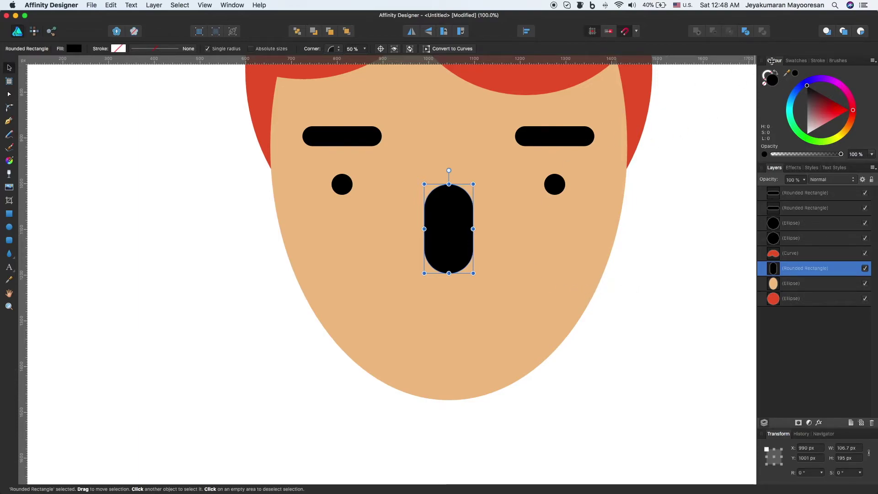
Fill the nose with the sampled skin tone and shift it to a stronger orange of H 29, S 82, L 57
{"action": "left_click_drag", "start_coordinate": [795, 76], "coordinate": [612, 184]}
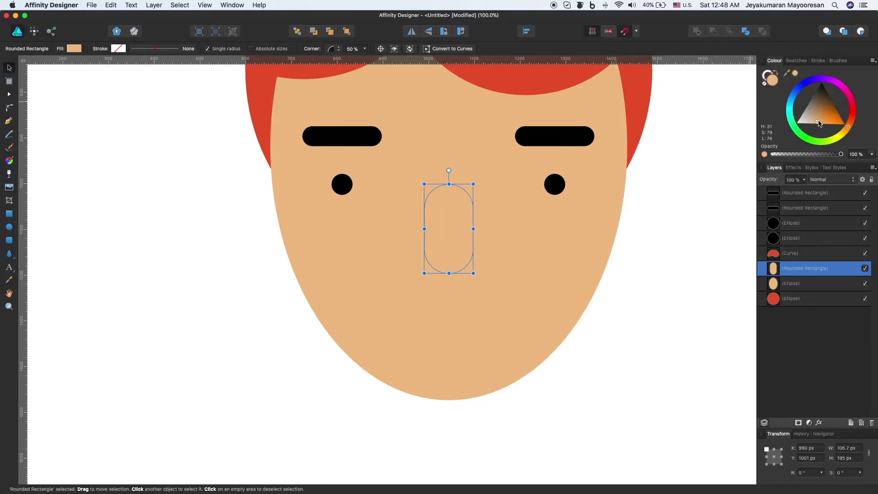
{"action": "left_click_drag", "start_coordinate": [818, 124], "coordinate": [832, 123]}
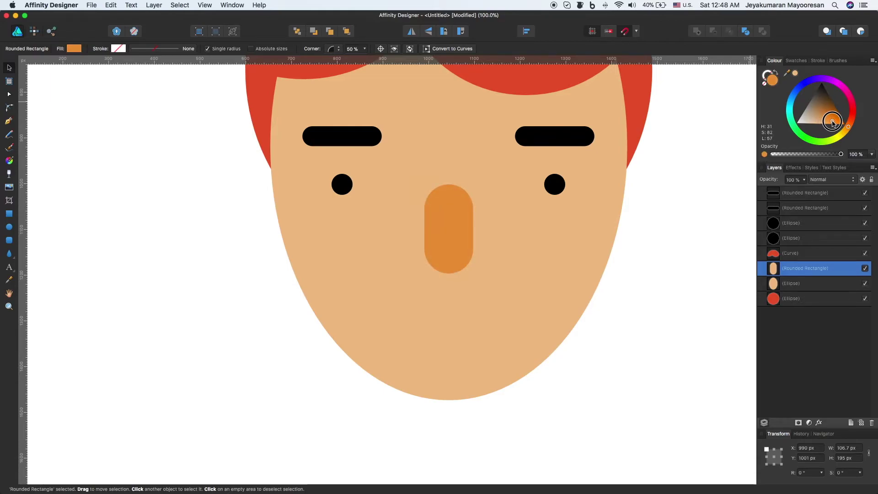
{"action": "left_click_drag", "start_coordinate": [848, 127], "coordinate": [849, 125]}
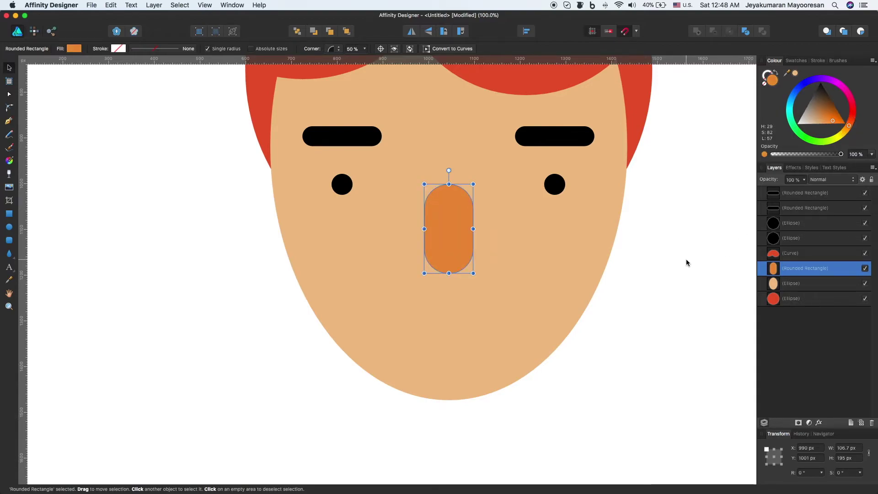
{"action": "left_click", "coordinate": [670, 274]}
{"action": "scroll", "coordinate": [670, 271], "scroll_direction": "up", "scroll_amount": 5}
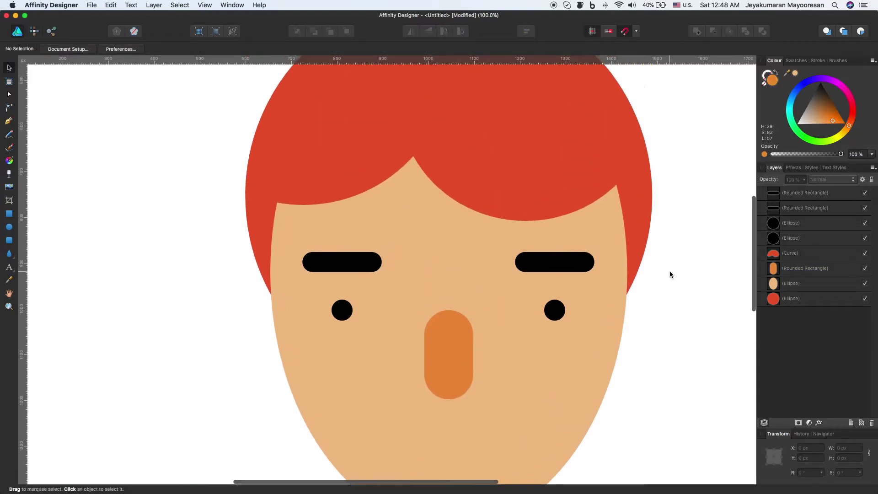
{"action": "scroll", "coordinate": [670, 271], "scroll_direction": "down", "scroll_amount": 4}
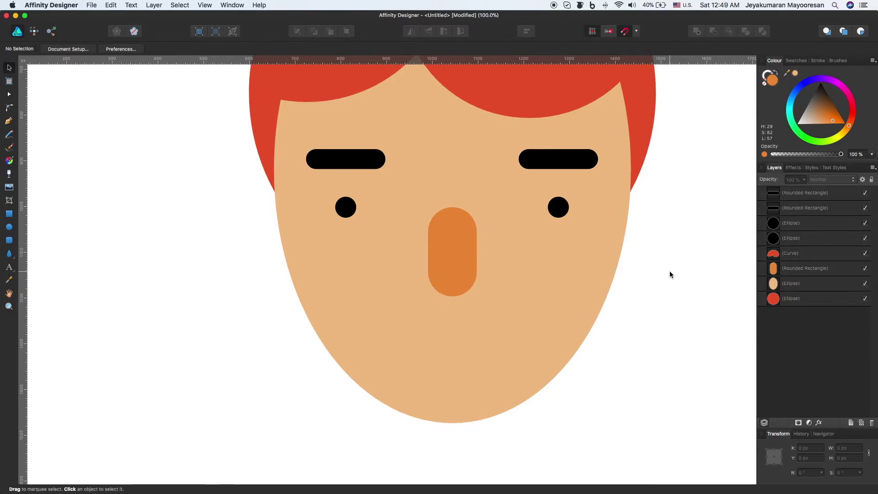
Sample a salmon pink of H 14, S 64, L 68 from where the hair meets the face and fill the nose with it
{"action": "left_click_drag", "start_coordinate": [786, 73], "coordinate": [787, 73]}
{"action": "left_click_drag", "start_coordinate": [617, 119], "coordinate": [630, 109]}
{"action": "left_click", "coordinate": [794, 73]}
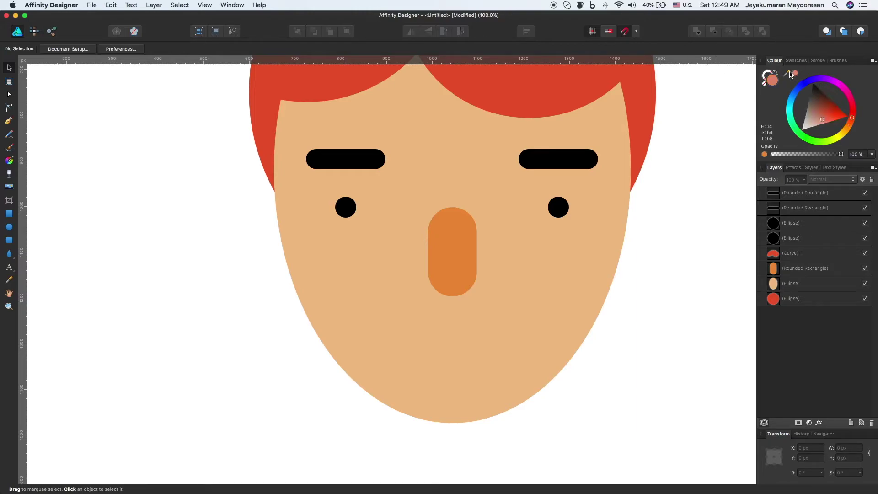
{"action": "left_click", "coordinate": [470, 252]}
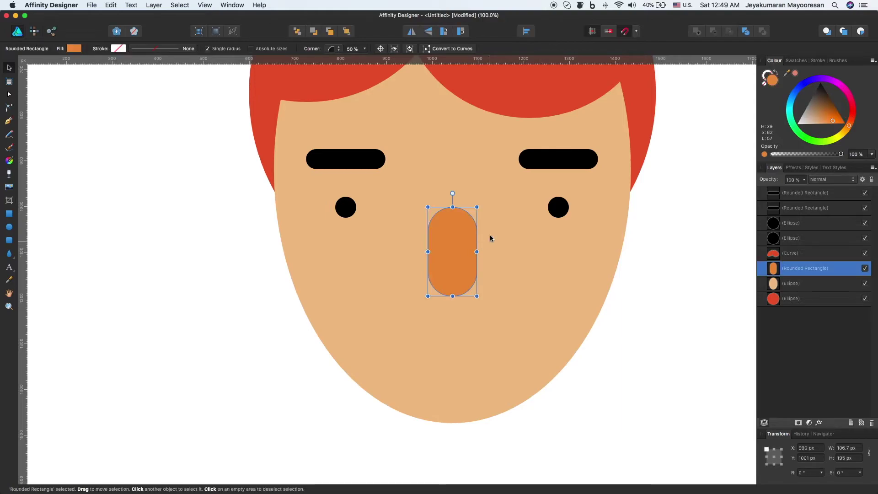
{"action": "left_click", "coordinate": [658, 274]}
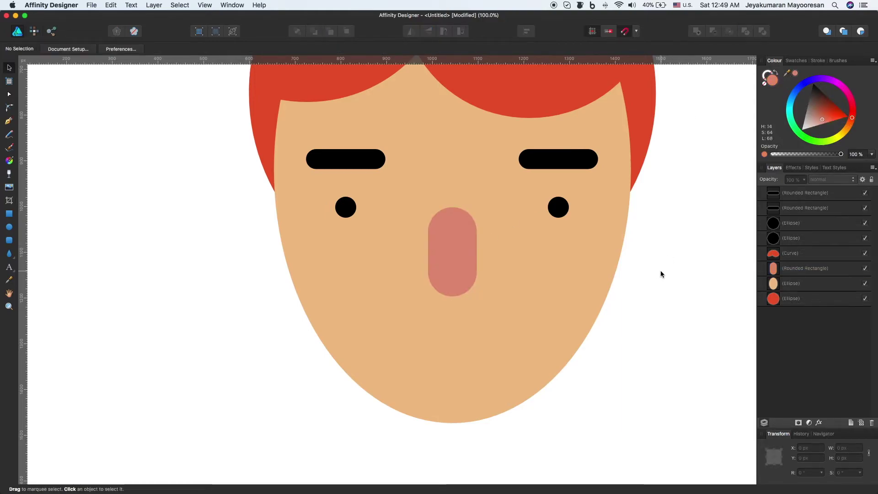
Draw a salmon pink circle of about 235 px diameter on the empty canvas to the lower left of the face
{"action": "scroll", "coordinate": [660, 270], "scroll_direction": "up", "scroll_amount": 3}
{"action": "scroll", "coordinate": [660, 270], "scroll_direction": "down", "scroll_amount": 5}
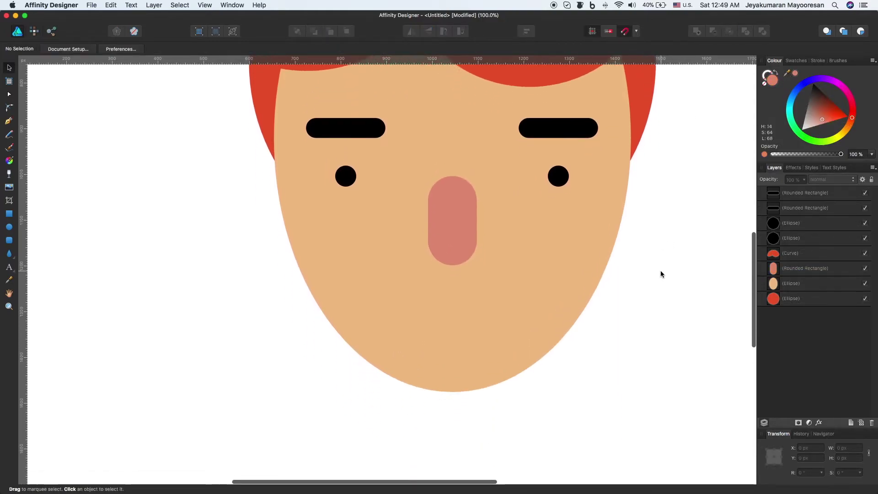
{"action": "scroll", "coordinate": [660, 271], "scroll_direction": "down", "scroll_amount": 6}
{"action": "key", "text": "z"}
{"action": "left_click", "coordinate": [586, 261], "text": "alt"}
{"action": "left_click_drag", "start_coordinate": [610, 248], "coordinate": [531, 287]}
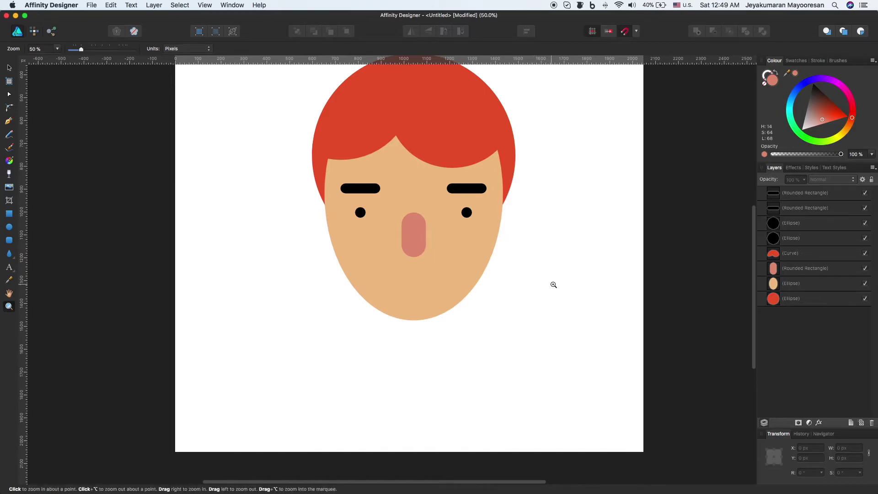
{"action": "left_click", "coordinate": [8, 227]}
{"action": "mouse_move", "coordinate": [223, 325]}
{"action": "left_mouse_down"}
{"action": "mouse_move", "coordinate": [277, 390]}
{"action": "mouse_move", "coordinate": [270, 382]}
{"action": "left_mouse_up"}
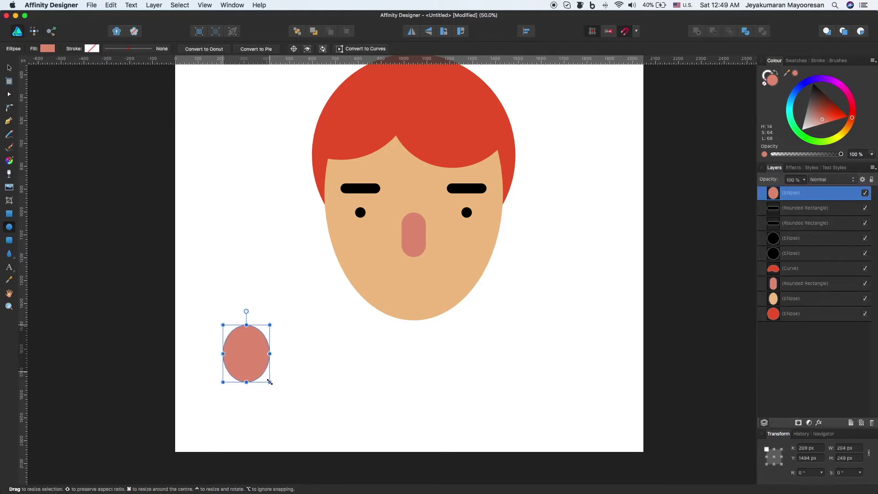
{"action": "key", "text": "super+z"}
{"action": "left_click_drag", "start_coordinate": [222, 304], "coordinate": [270, 353]}
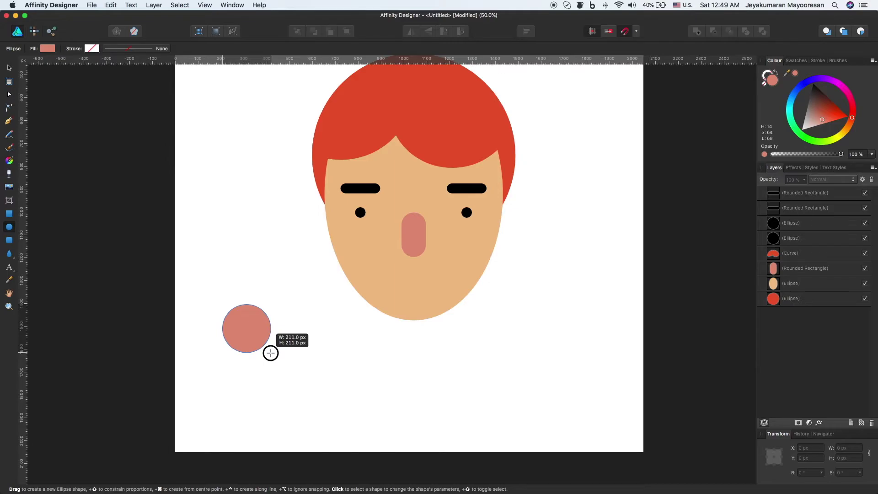
{"action": "left_click_drag", "start_coordinate": [271, 352], "coordinate": [276, 356]}
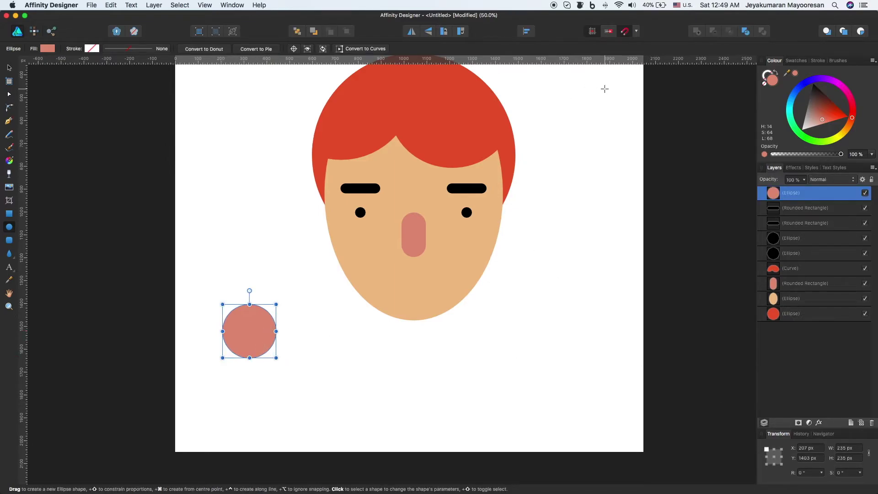
Subtract a rectangle from the circle's upper half and fill the remaining half circle with coral at H 14, S 91, L 69
{"action": "left_click", "coordinate": [10, 215]}
{"action": "left_click_drag", "start_coordinate": [207, 332], "coordinate": [299, 367]}
{"action": "key", "text": "super+z"}
{"action": "left_click_drag", "start_coordinate": [207, 292], "coordinate": [298, 332]}
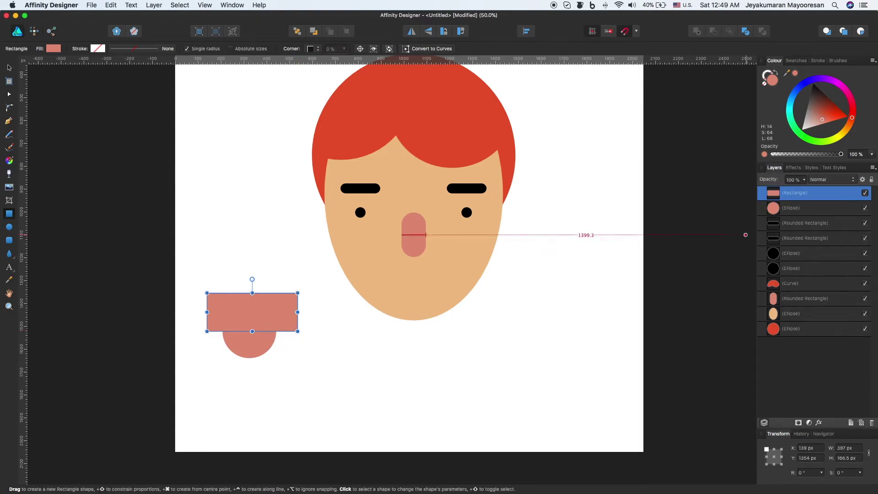
{"action": "left_click", "coordinate": [794, 212], "text": "shift"}
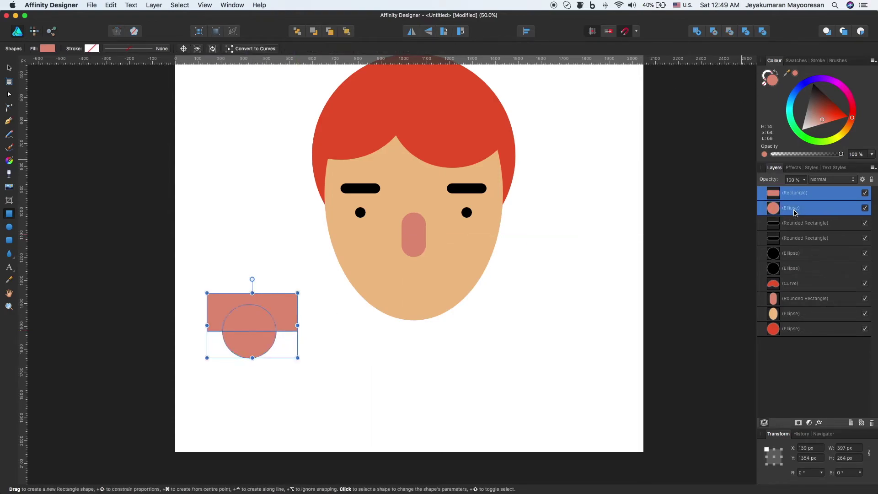
{"action": "left_click", "coordinate": [716, 34]}
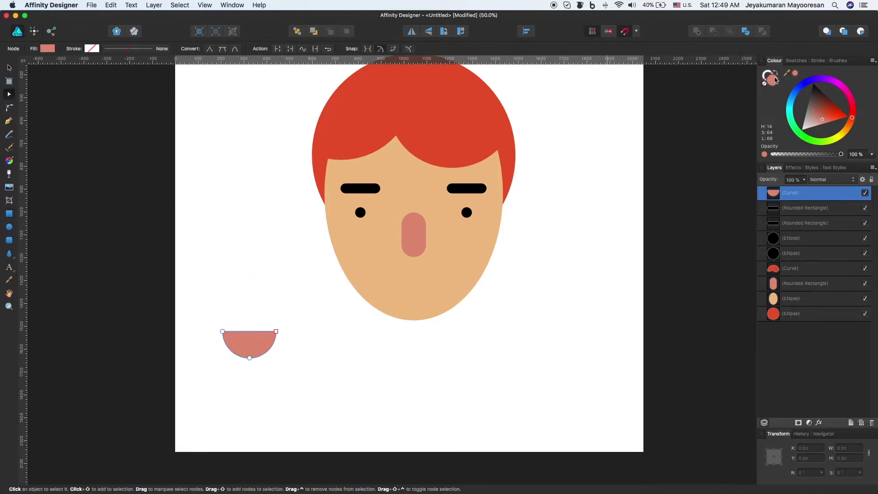
{"action": "mouse_move", "coordinate": [818, 123]}
{"action": "left_mouse_down"}
{"action": "mouse_move", "coordinate": [804, 122]}
{"action": "mouse_move", "coordinate": [829, 124]}
{"action": "left_mouse_up"}
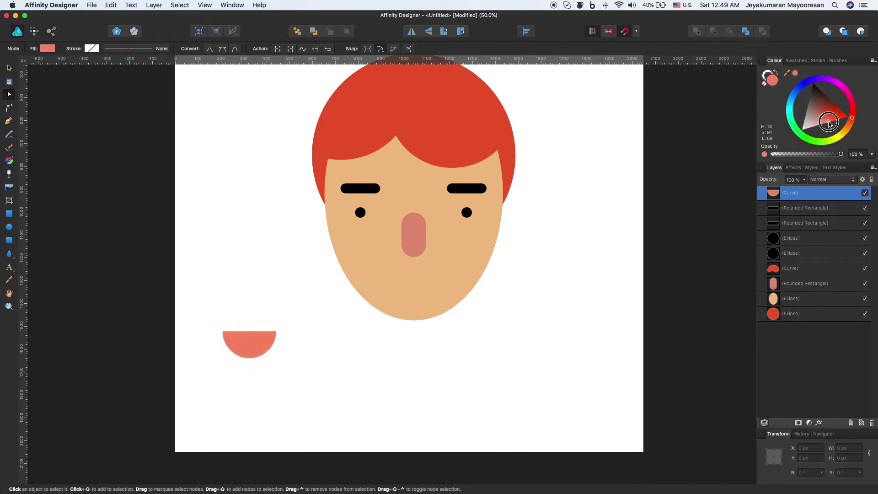
{"action": "left_click", "coordinate": [355, 361]}
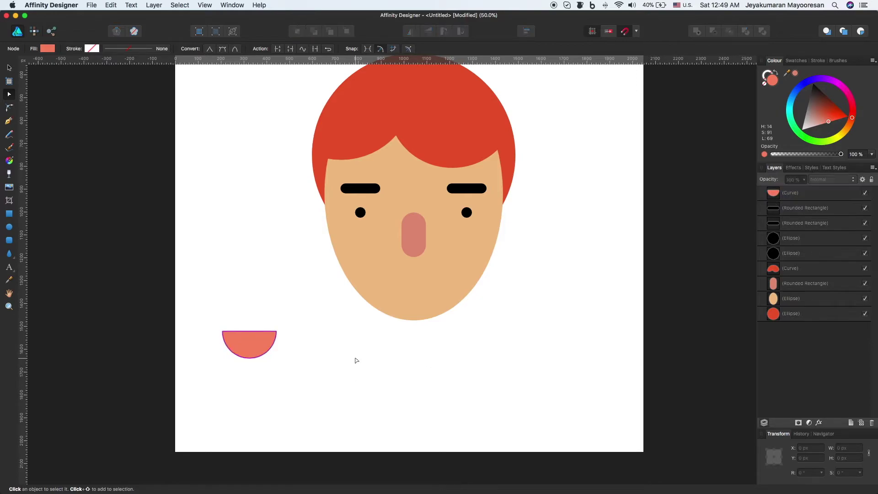
Duplicate the half circle twice, turn one copy upside down over the other, and intersect them into a lens about 155 × 59 px
{"action": "key", "text": "v"}
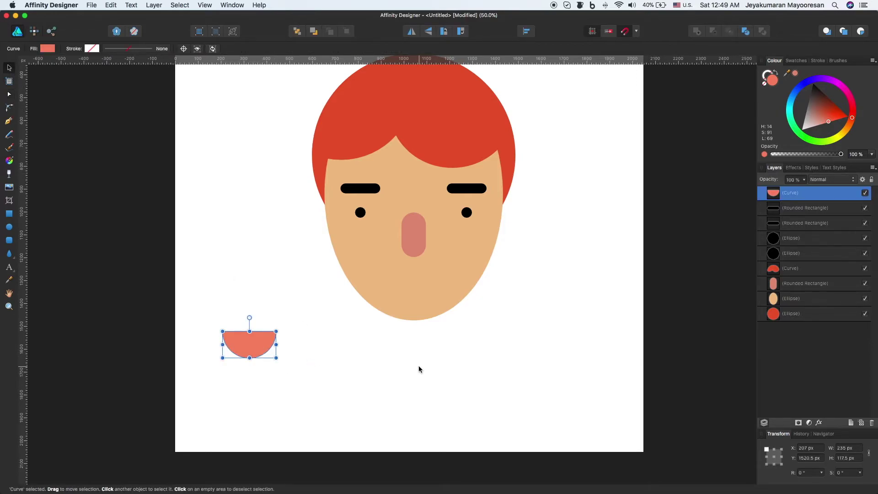
{"action": "key", "text": "super+j"}
{"action": "key", "text": "super+j"}
{"action": "left_click_drag", "start_coordinate": [250, 344], "coordinate": [367, 353]}
{"action": "left_click_drag", "start_coordinate": [253, 349], "coordinate": [306, 380]}
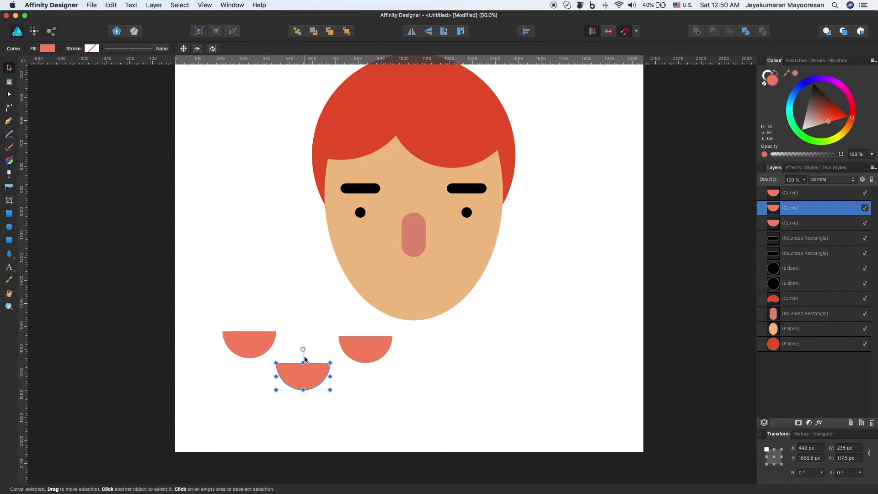
{"action": "left_click_drag", "start_coordinate": [303, 349], "coordinate": [301, 415]}
{"action": "left_click_drag", "start_coordinate": [304, 381], "coordinate": [367, 367]}
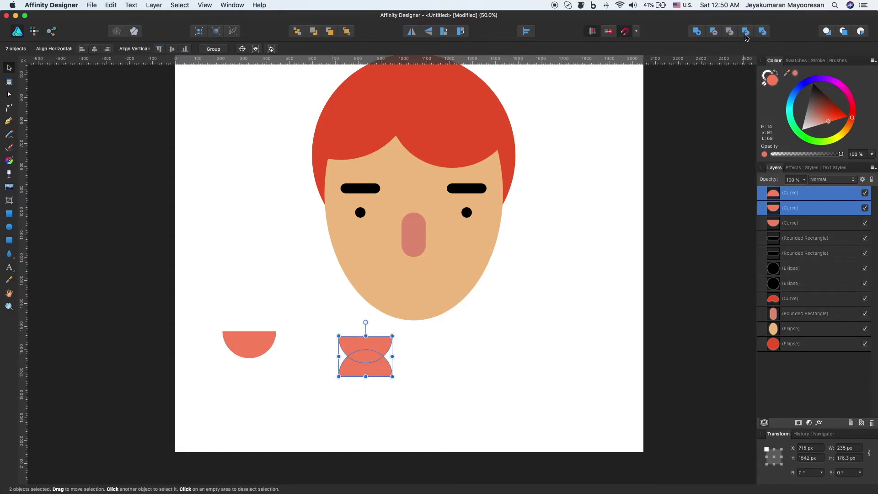
{"action": "left_click", "coordinate": [732, 32]}
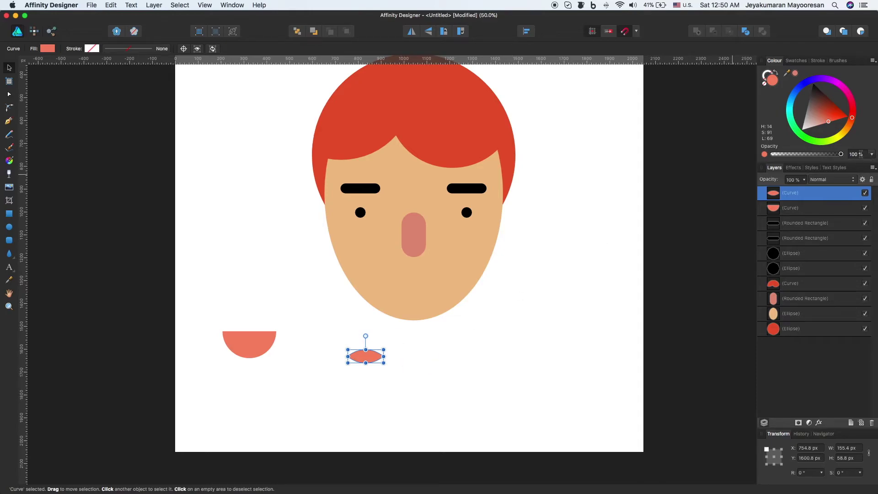
Fill the lens with red at H 14, S 82, L 46 and place it over the half circle's lower edge as a tongue
{"action": "mouse_move", "coordinate": [836, 126]}
{"action": "left_mouse_down"}
{"action": "mouse_move", "coordinate": [845, 116]}
{"action": "mouse_move", "coordinate": [829, 103]}
{"action": "mouse_move", "coordinate": [839, 113]}
{"action": "left_mouse_up"}
{"action": "key", "text": "m"}
{"action": "key", "text": "v"}
{"action": "left_click_drag", "start_coordinate": [366, 356], "coordinate": [248, 350]}
{"action": "left_click", "coordinate": [359, 369]}
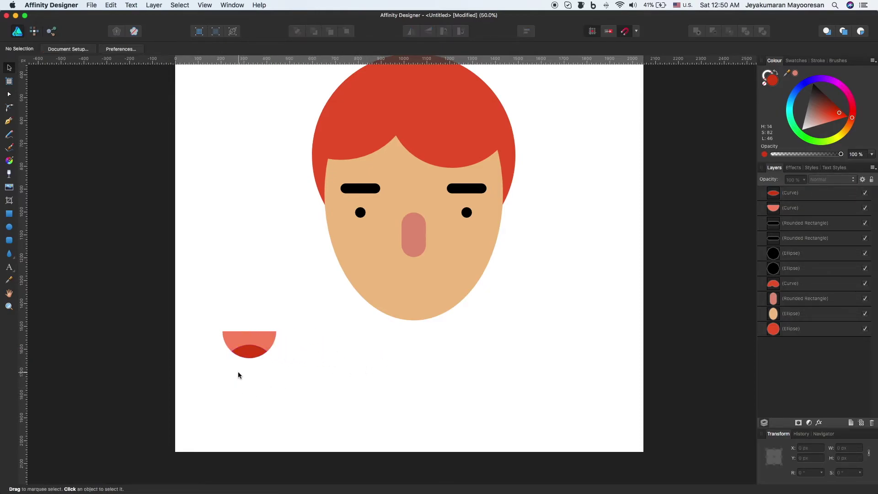
Group the half circle and tongue, and centre the mouth on the face between nose and chin
{"action": "left_click_drag", "start_coordinate": [224, 324], "coordinate": [301, 383]}
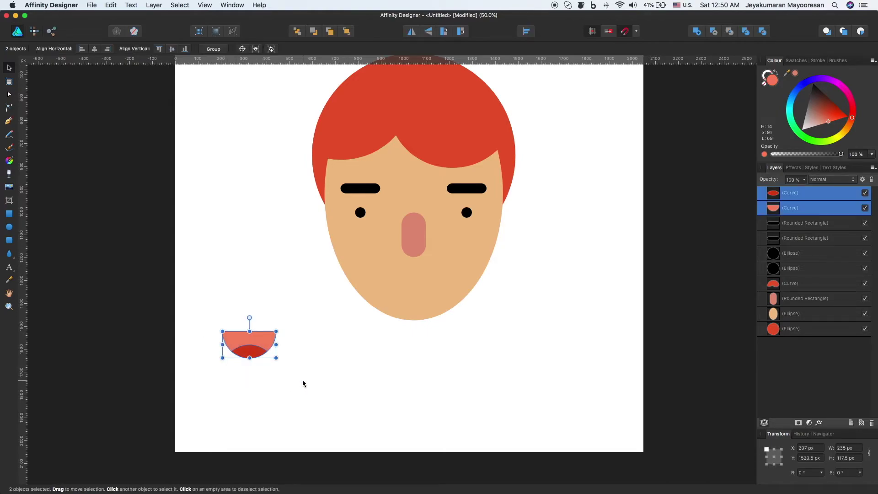
{"action": "key", "text": "ctrl+g"}
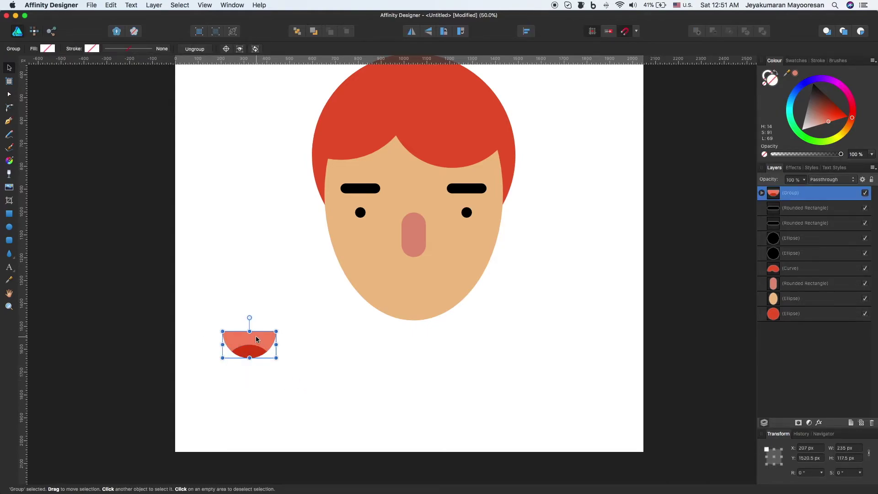
{"action": "left_click_drag", "start_coordinate": [256, 340], "coordinate": [421, 286]}
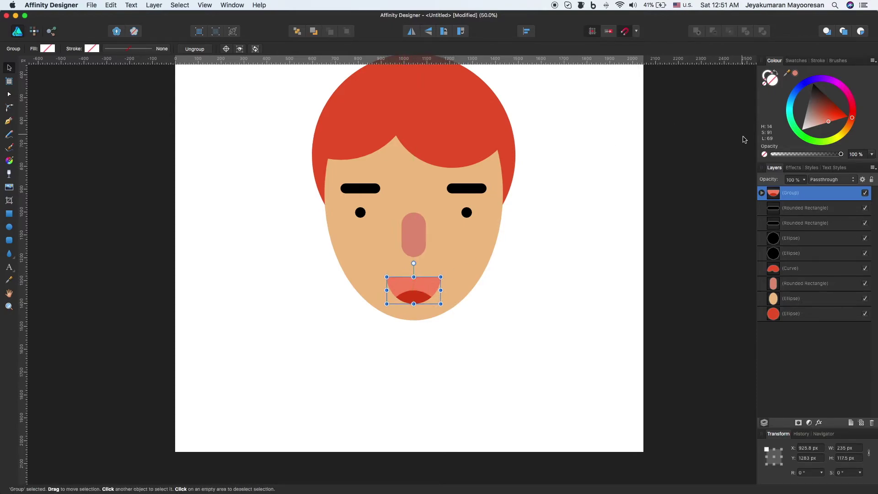
Recolour the half circle inside the mouth group to near-white at H 14, S 22, L 98
{"action": "left_click", "coordinate": [760, 193]}
{"action": "left_click", "coordinate": [789, 223]}
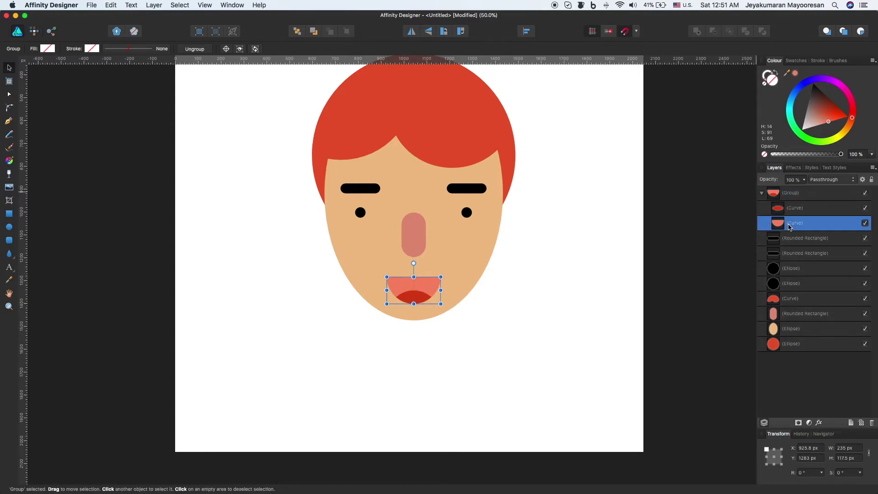
{"action": "left_click_drag", "start_coordinate": [820, 122], "coordinate": [802, 129]}
{"action": "left_click", "coordinate": [618, 247]}
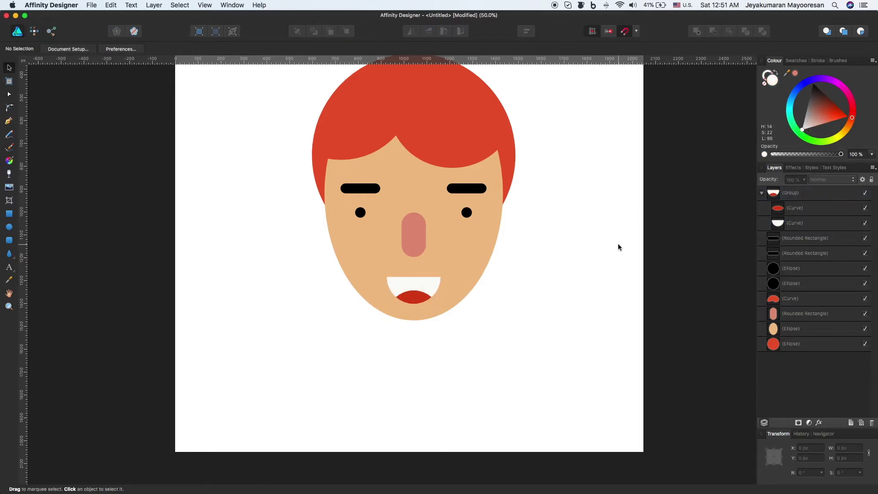
Darken the tongue inside the mouth group to a deep red of H 14, S 78, L 36
{"action": "left_click", "coordinate": [414, 296]}
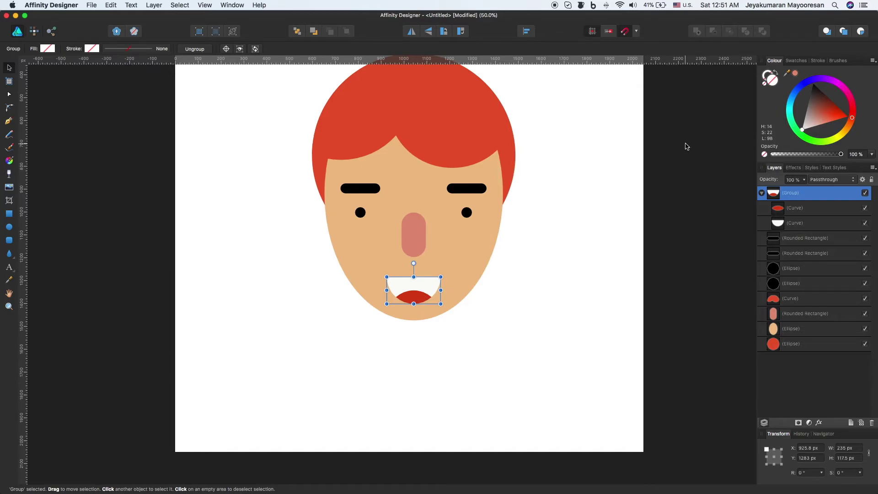
{"action": "left_click", "coordinate": [795, 208]}
{"action": "left_click_drag", "start_coordinate": [845, 114], "coordinate": [832, 106]}
{"action": "left_click", "coordinate": [596, 264]}
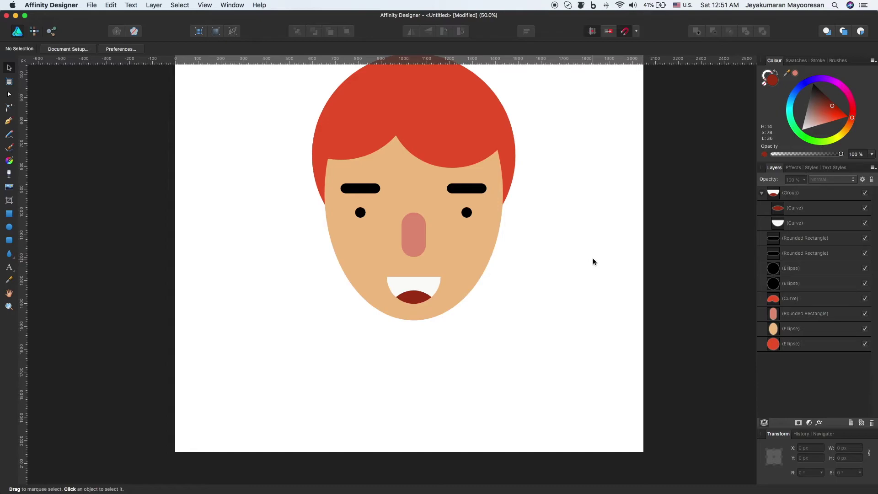
Draw a rounded rectangle about 291 × 332 px below the mouth as a neck, with a 50 % corner radius
{"action": "scroll", "coordinate": [593, 262], "scroll_direction": "down", "scroll_amount": 2}
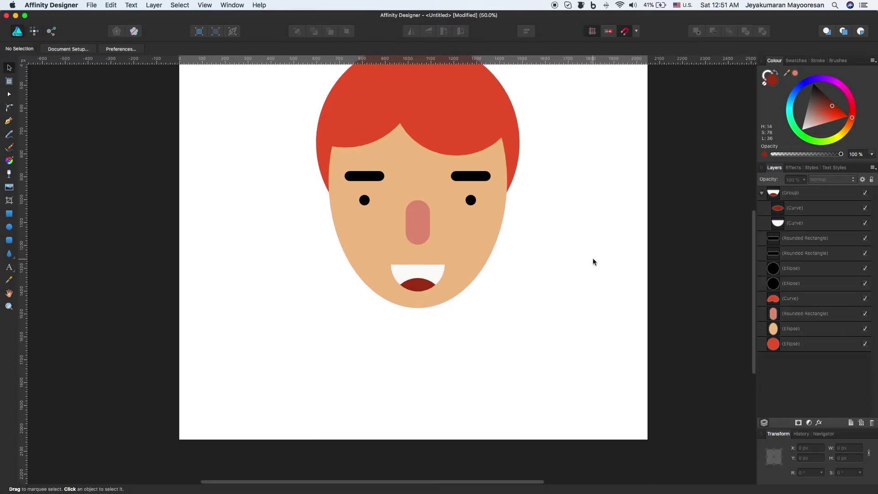
{"action": "left_click", "coordinate": [7, 239]}
{"action": "left_click_drag", "start_coordinate": [384, 292], "coordinate": [450, 366]}
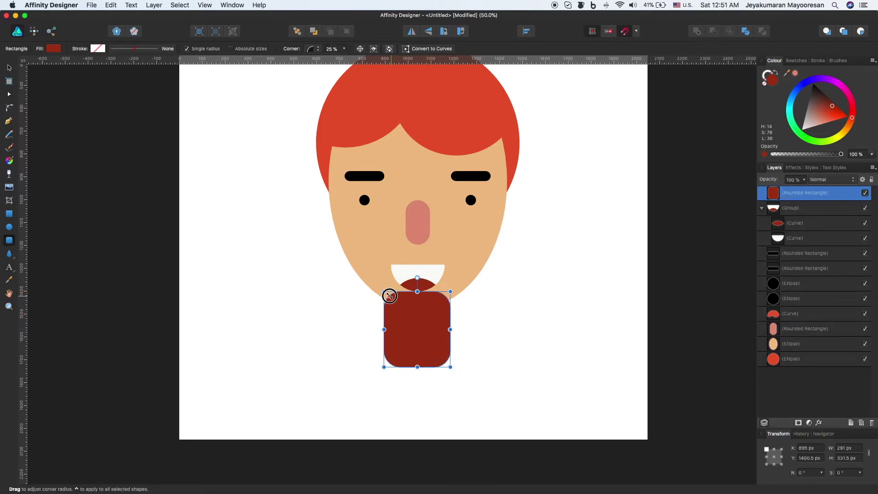
{"action": "left_click_drag", "start_coordinate": [388, 297], "coordinate": [416, 320]}
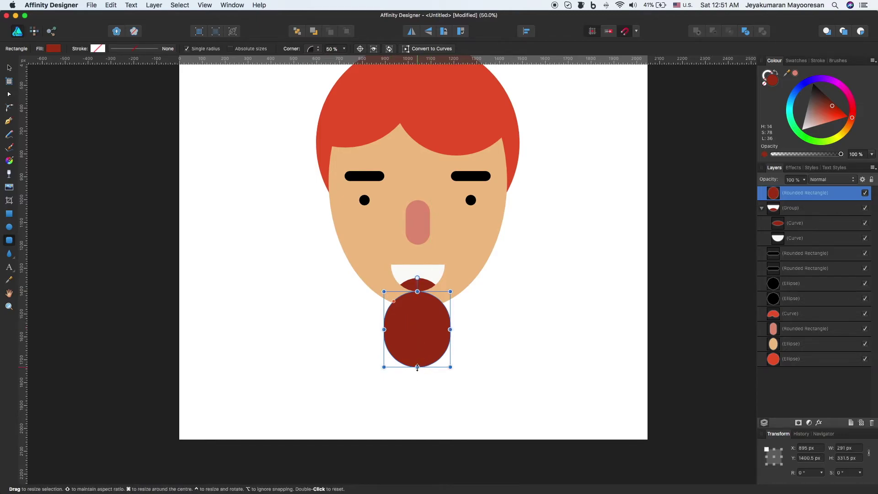
Resize the neck shape to about 226 × 344 px
{"action": "left_click_drag", "start_coordinate": [417, 366], "coordinate": [417, 393]}
{"action": "left_click_drag", "start_coordinate": [450, 342], "coordinate": [434, 345]}
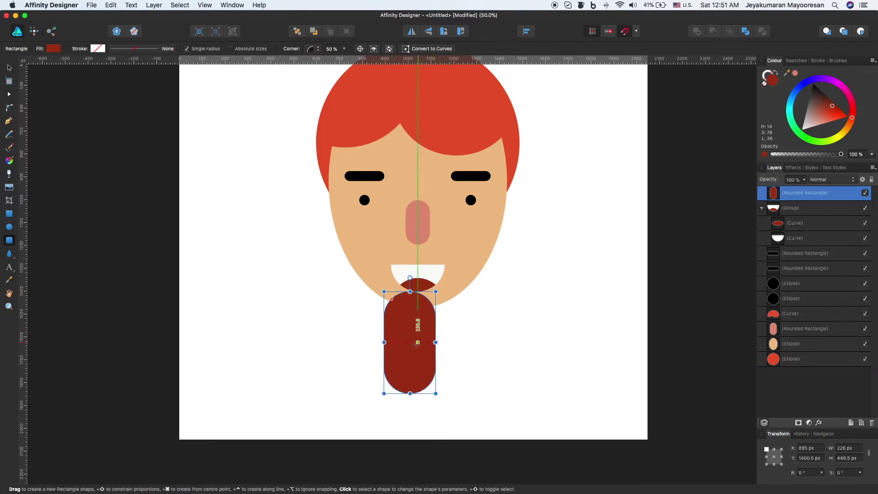
{"action": "key", "text": "v"}
{"action": "left_click_drag", "start_coordinate": [410, 392], "coordinate": [409, 370]}
{"action": "key", "text": "m"}
{"action": "key", "text": "v"}
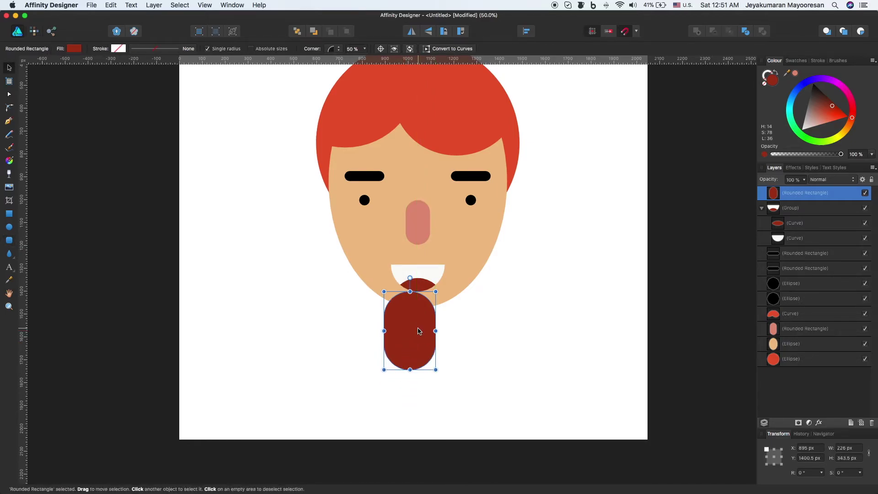
Send the neck behind all other shapes and place it under the chin, centred on the face
{"action": "left_click", "coordinate": [761, 207]}
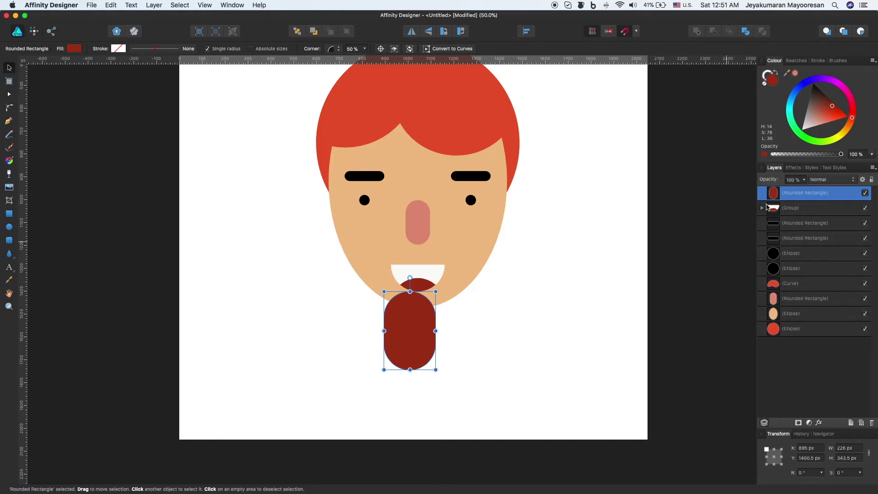
{"action": "mouse_move", "coordinate": [787, 194]}
{"action": "left_mouse_down"}
{"action": "mouse_move", "coordinate": [761, 296]}
{"action": "mouse_move", "coordinate": [760, 333]}
{"action": "left_mouse_up"}
{"action": "left_click_drag", "start_coordinate": [404, 322], "coordinate": [411, 315]}
{"action": "left_click", "coordinate": [482, 328]}
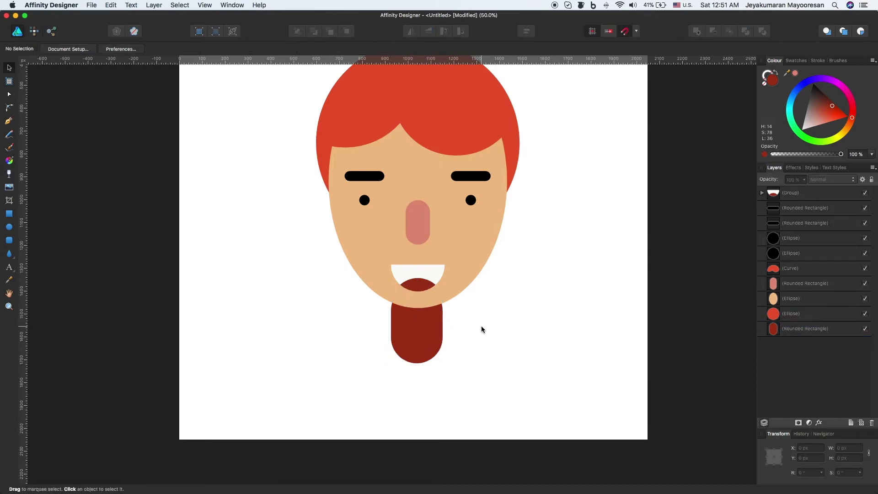
Fill the neck with the sampled salmon pink of H 14, S 64, L 68 and move it slightly higher under the chin
{"action": "left_click", "coordinate": [417, 341]}
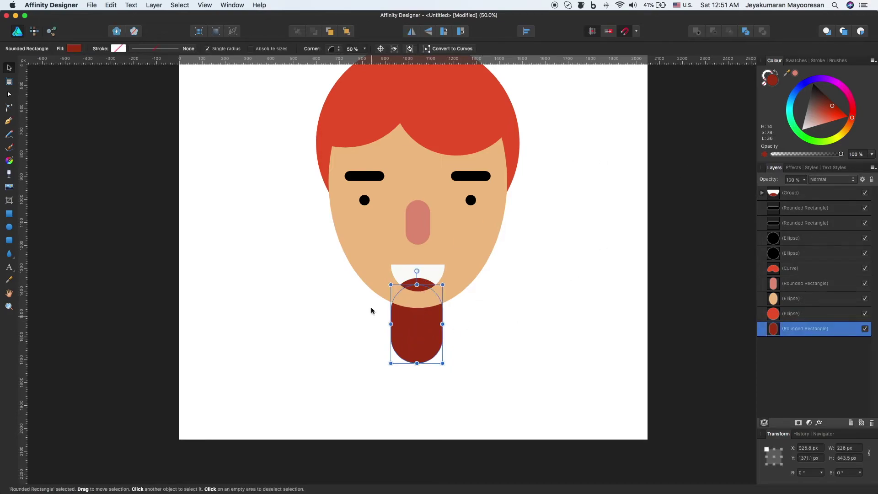
{"action": "left_click", "coordinate": [789, 74]}
{"action": "left_click", "coordinate": [529, 301]}
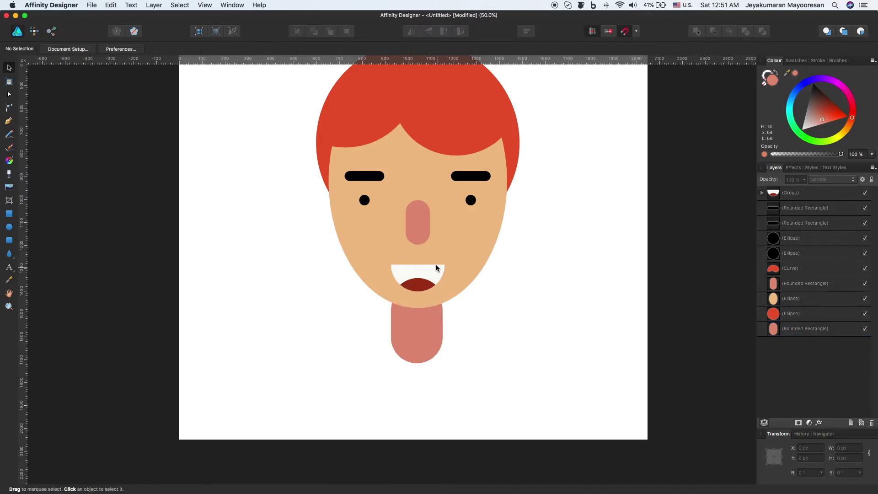
{"action": "left_click_drag", "start_coordinate": [414, 341], "coordinate": [416, 331]}
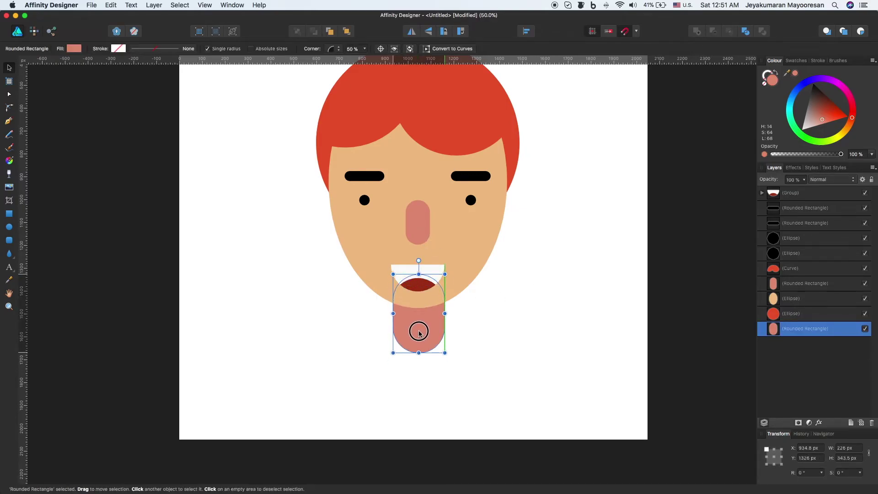
{"action": "left_click", "coordinate": [489, 341]}
Draw an ellipse about 1247 × 840 px below the neck as the shoulders and send it behind all other shapes
{"action": "scroll", "coordinate": [361, 405], "scroll_direction": "up", "scroll_amount": 1}
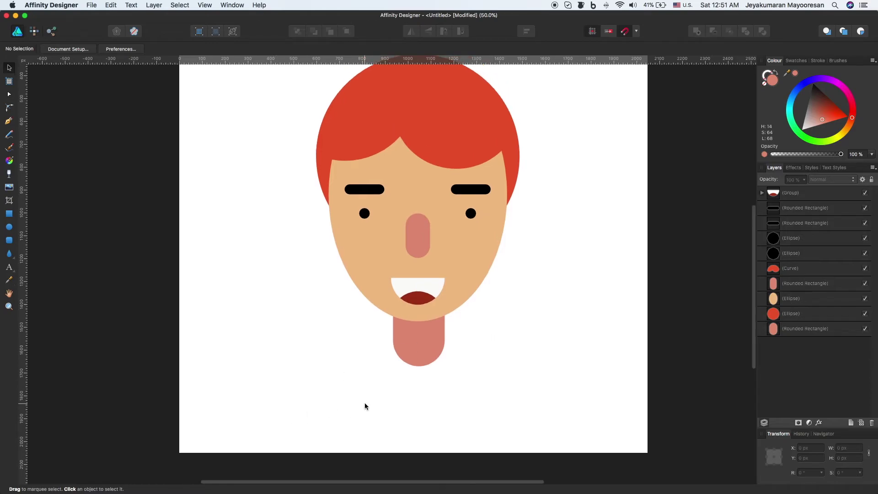
{"action": "left_click", "coordinate": [9, 229]}
{"action": "left_click_drag", "start_coordinate": [267, 354], "coordinate": [552, 439]}
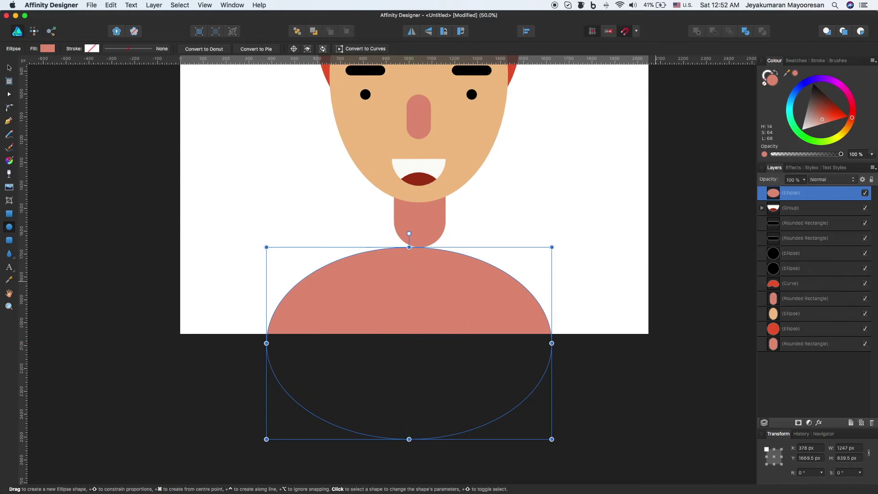
{"action": "left_click_drag", "start_coordinate": [798, 197], "coordinate": [765, 348]}
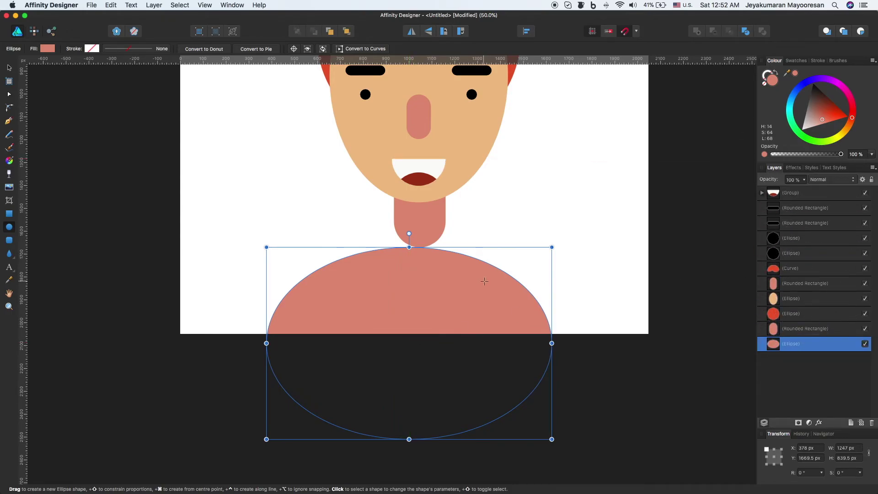
Move the shoulder ellipse up to overlap the neck and fill it with blue at H 232, S 72, L 55
{"action": "key", "text": "v"}
{"action": "left_click_drag", "start_coordinate": [447, 302], "coordinate": [452, 275]}
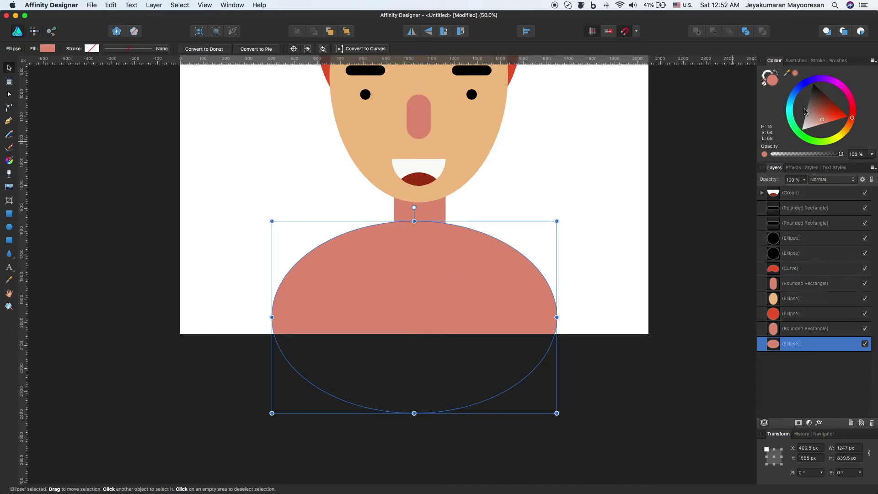
{"action": "left_click_drag", "start_coordinate": [803, 90], "coordinate": [814, 97]}
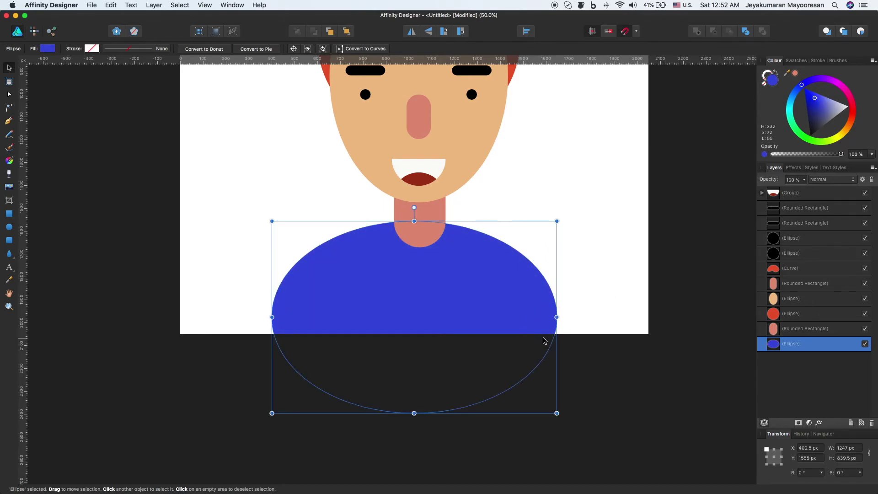
Resize the shoulder ellipse to about 1158 × 944 px and centre it horizontally under the neck
{"action": "left_click_drag", "start_coordinate": [556, 413], "coordinate": [536, 437]}
{"action": "key", "text": "v"}
{"action": "left_click_drag", "start_coordinate": [425, 290], "coordinate": [441, 289]}
{"action": "left_click", "coordinate": [652, 384]}
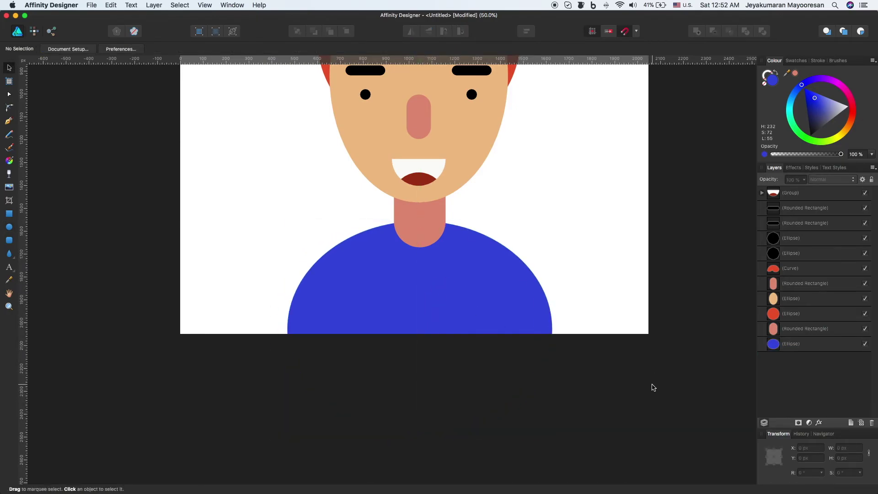
{"action": "scroll", "coordinate": [652, 384], "scroll_direction": "up", "scroll_amount": 3}
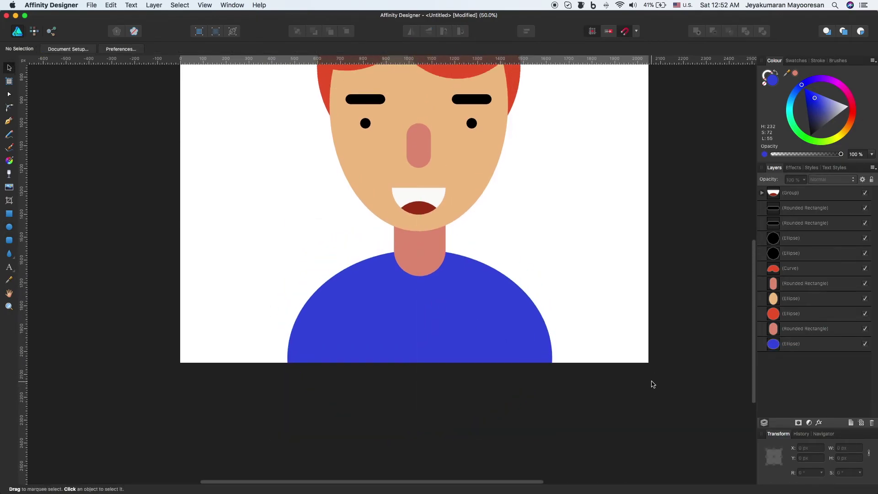
{"action": "left_click", "coordinate": [490, 358]}
{"action": "scroll", "coordinate": [653, 353], "scroll_direction": "up", "scroll_amount": 5}
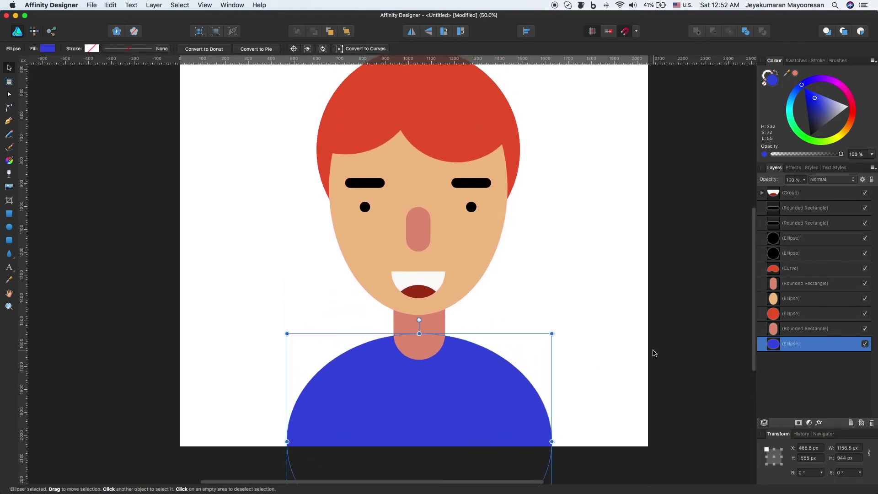
Reduce the corner rounding of the neck's rounded rectangle to 42 %
{"action": "scroll", "coordinate": [653, 353], "scroll_direction": "up", "scroll_amount": 2}
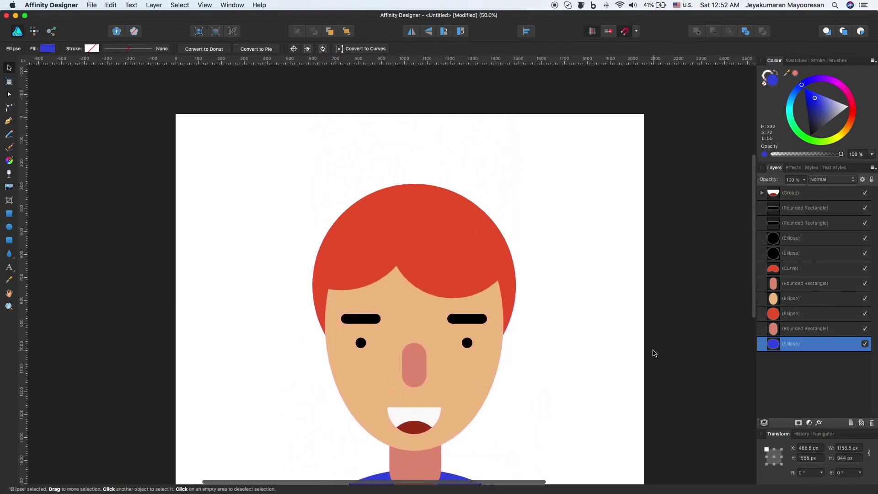
{"action": "scroll", "coordinate": [653, 353], "scroll_direction": "down", "scroll_amount": 3}
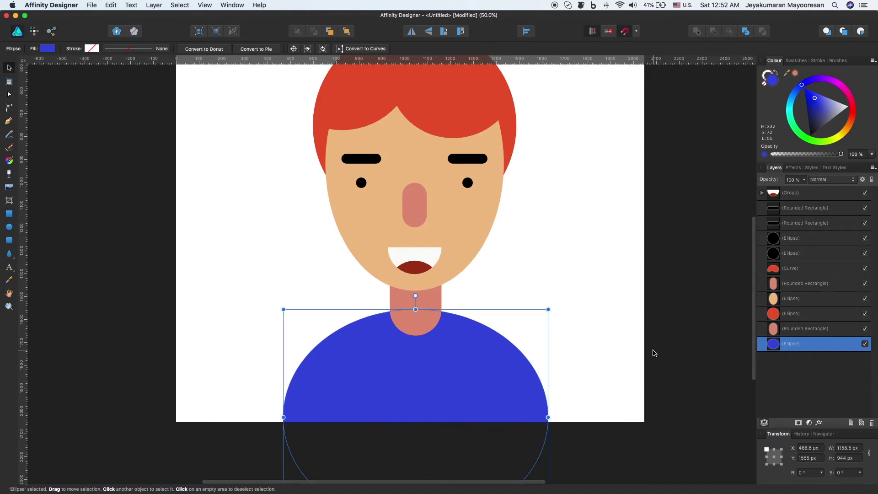
{"action": "left_click", "coordinate": [420, 320]}
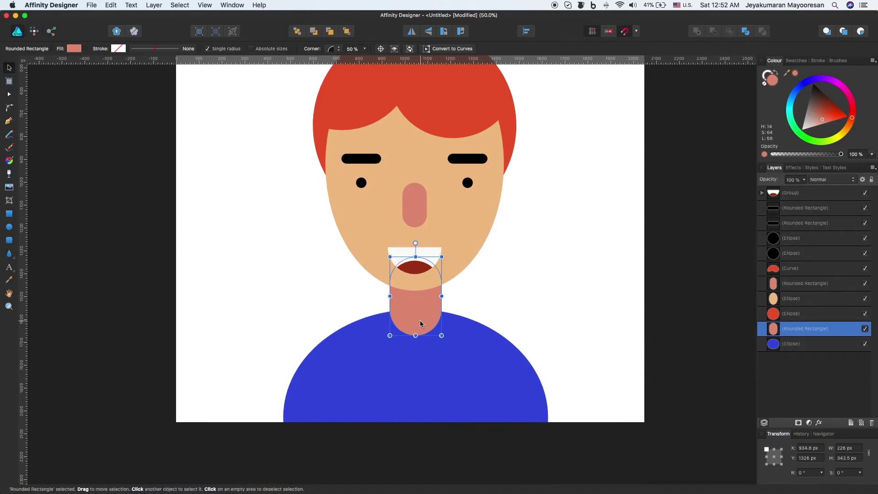
{"action": "left_click", "coordinate": [9, 94]}
{"action": "left_click_drag", "start_coordinate": [397, 265], "coordinate": [396, 264]}
{"action": "left_click", "coordinate": [538, 296]}
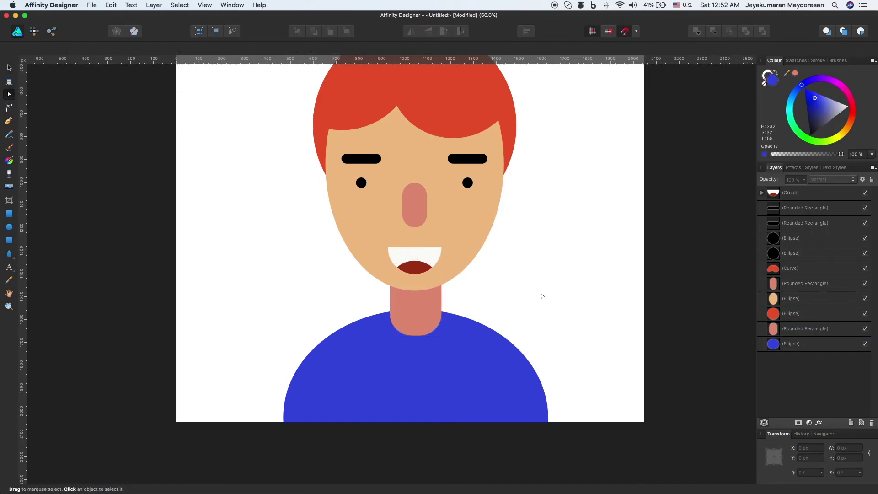
Move the blue shoulder ellipse slightly higher behind the neck, to a Y position of about 1498 px
{"action": "left_click", "coordinate": [408, 322]}
{"action": "left_click", "coordinate": [481, 359]}
{"action": "left_click", "coordinate": [479, 371]}
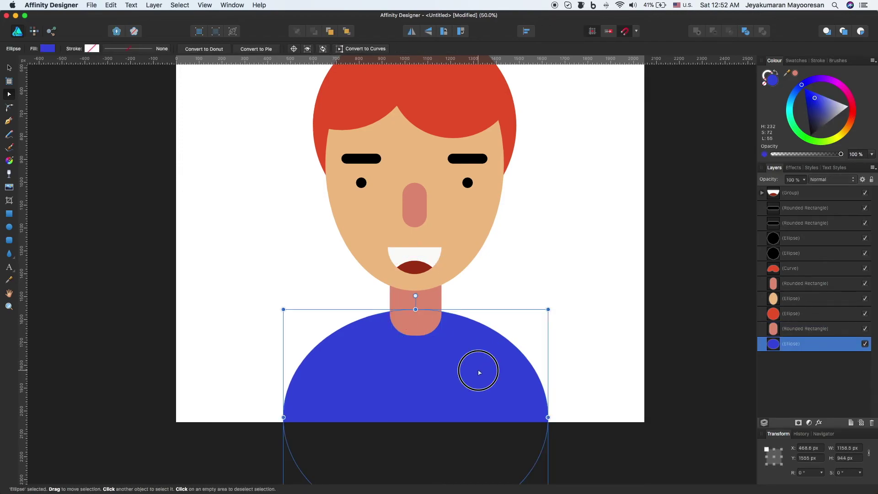
{"action": "left_click_drag", "start_coordinate": [479, 371], "coordinate": [479, 359]}
{"action": "left_click", "coordinate": [568, 384]}
{"action": "scroll", "coordinate": [533, 392], "scroll_direction": "down", "scroll_amount": 1}
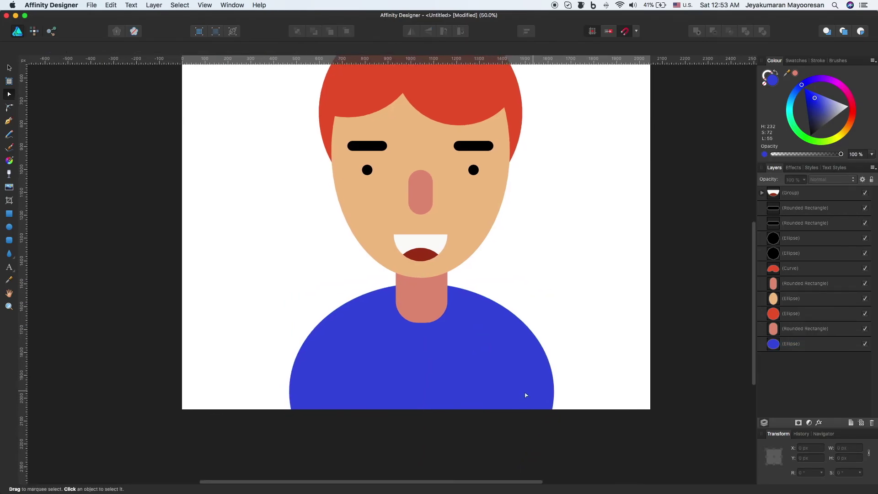
Group all layers, from the shoulder ellipse up to the mouth group, into one character group
{"action": "left_click", "coordinate": [529, 394]}
{"action": "scroll", "coordinate": [530, 394], "scroll_direction": "down", "scroll_amount": 5}
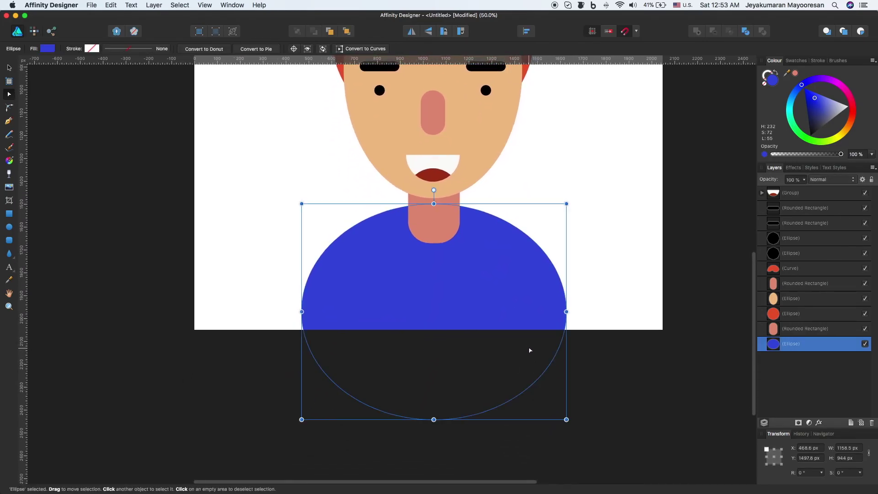
{"action": "scroll", "coordinate": [526, 352], "scroll_direction": "up", "scroll_amount": 5}
{"action": "scroll", "coordinate": [361, 293], "scroll_direction": "up", "scroll_amount": 3}
{"action": "scroll", "coordinate": [361, 292], "scroll_direction": "down", "scroll_amount": 2}
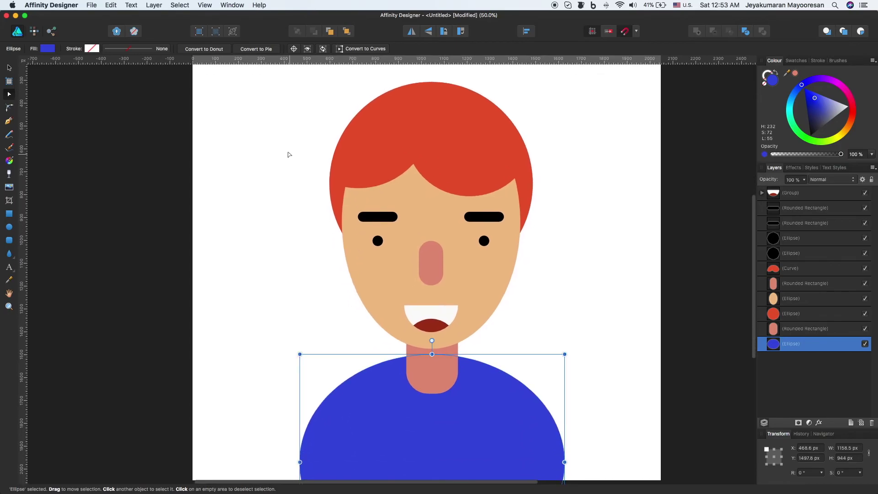
{"action": "left_click", "coordinate": [801, 195], "text": "shift"}
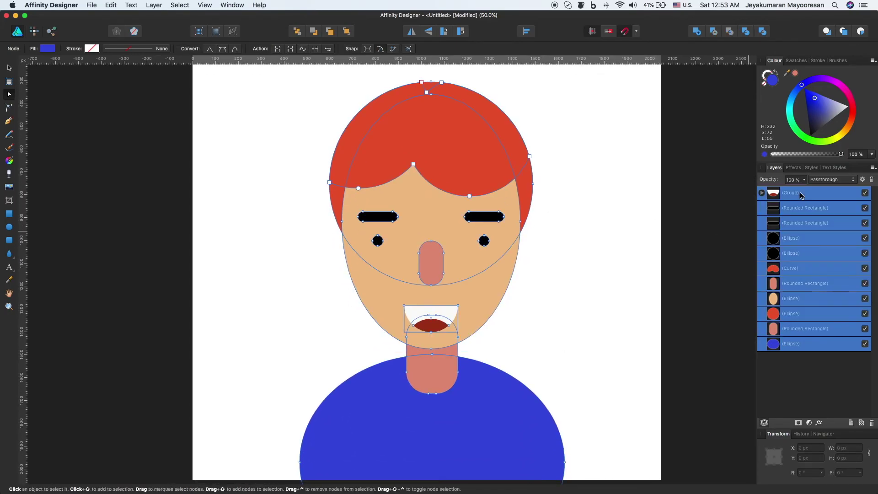
{"action": "key", "text": "super+g"}
{"action": "scroll", "coordinate": [553, 261], "scroll_direction": "down", "scroll_amount": 3}
{"action": "key", "text": "v"}
Scale the character group proportionally to about 1294 × 2386 px and reposition it at X 441, Y 269 px
{"action": "scroll", "coordinate": [403, 227], "scroll_direction": "up", "scroll_amount": 3}
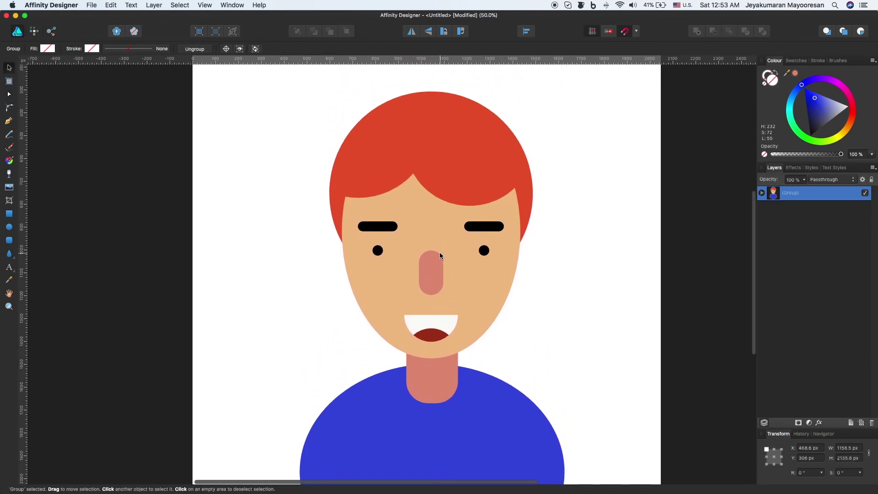
{"action": "left_click_drag", "start_coordinate": [562, 95], "coordinate": [605, 68]}
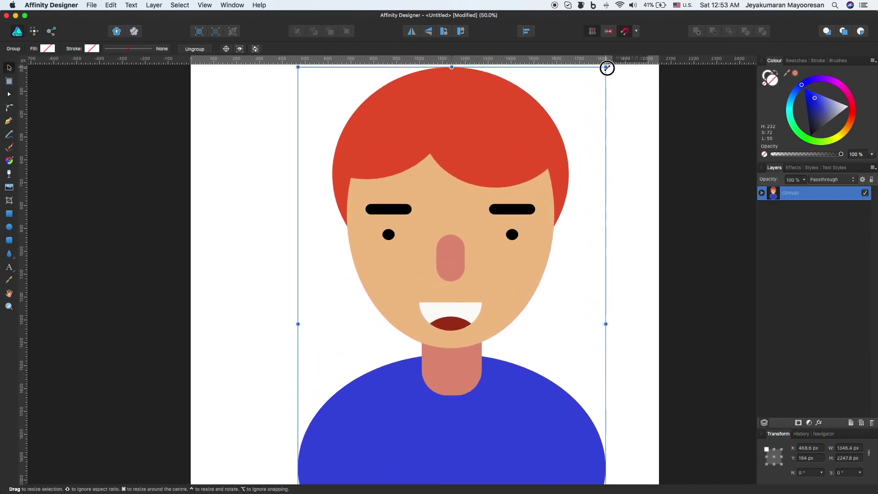
{"action": "key", "text": "super+z"}
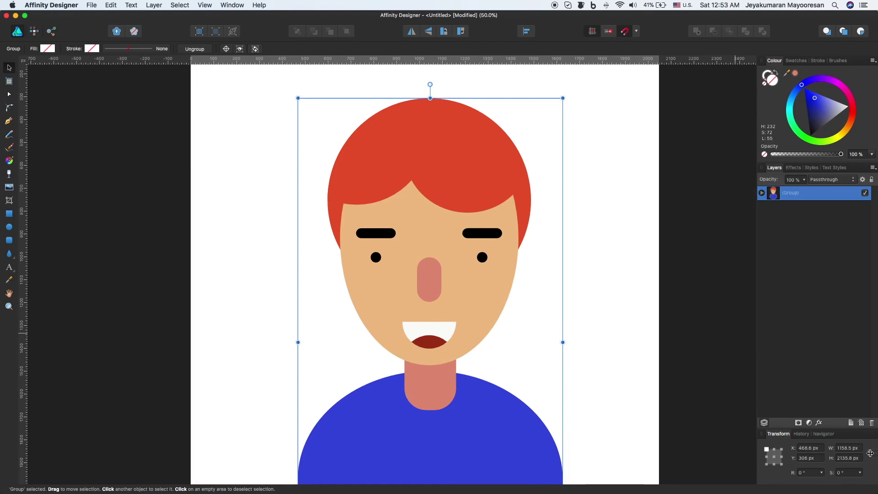
{"action": "scroll", "coordinate": [462, 260], "scroll_direction": "up", "scroll_amount": 3}
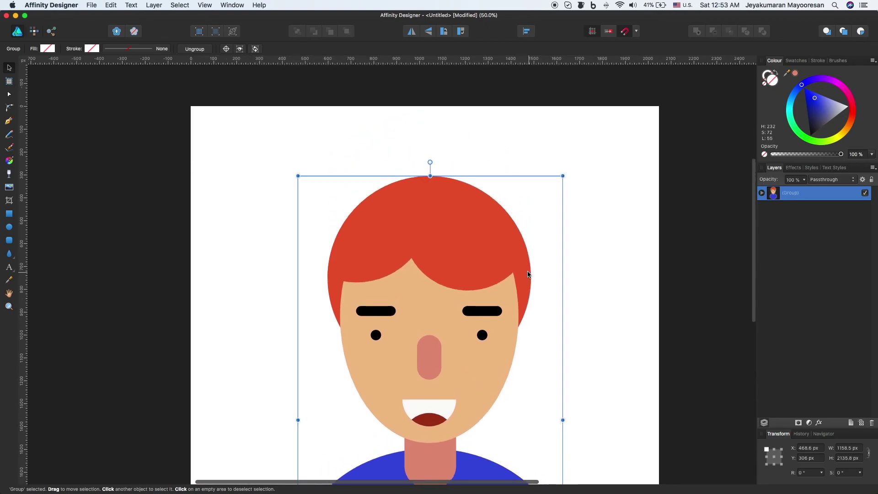
{"action": "left_click_drag", "start_coordinate": [562, 176], "coordinate": [595, 118]}
{"action": "scroll", "coordinate": [668, 259], "scroll_direction": "down", "scroll_amount": 3}
{"action": "scroll", "coordinate": [668, 259], "scroll_direction": "down", "scroll_amount": 3}
{"action": "scroll", "coordinate": [663, 257], "scroll_direction": "up", "scroll_amount": 2}
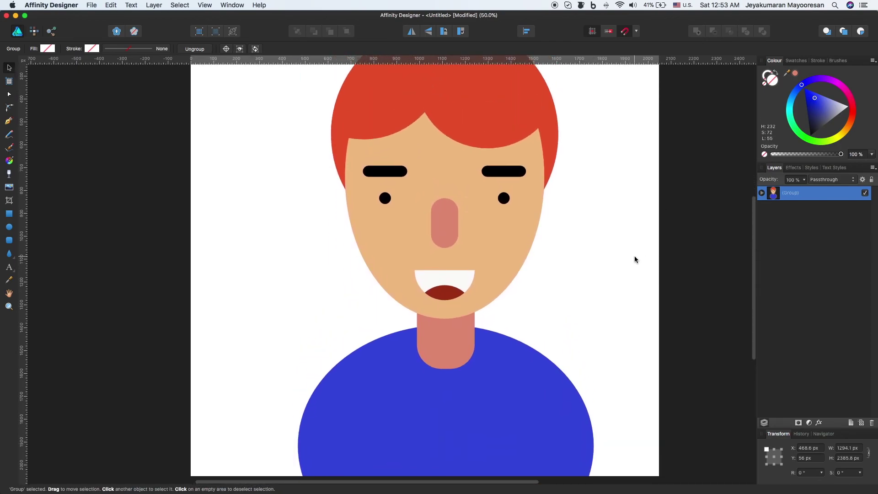
{"action": "left_click_drag", "start_coordinate": [451, 146], "coordinate": [447, 200]}
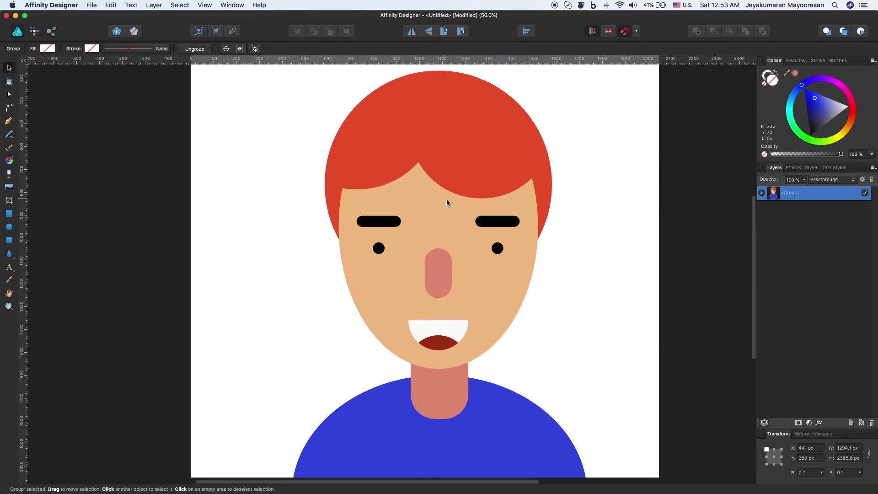
{"action": "left_click", "coordinate": [589, 285]}
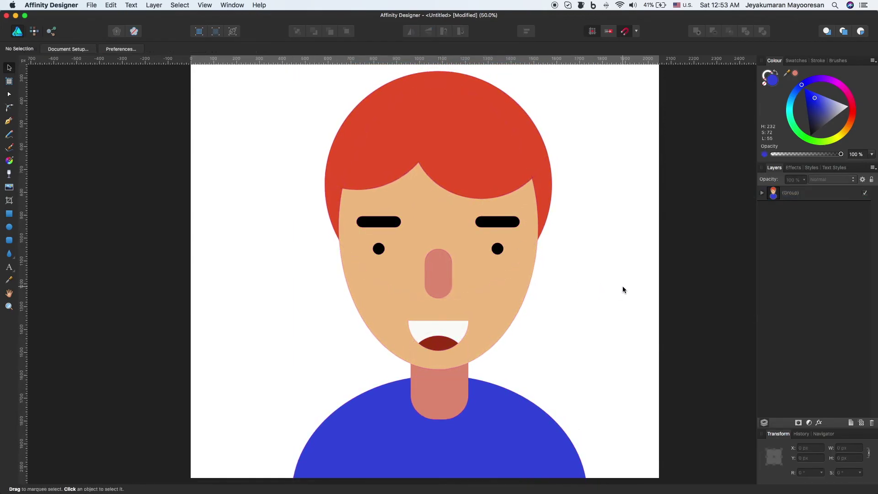
Shorten the neck from its lower edge to about 306 px high and raise the shoulder ellipse to Y about 1573 px
{"action": "key", "text": "z"}
{"action": "left_click", "coordinate": [594, 279], "text": "alt"}
{"action": "left_click_drag", "start_coordinate": [602, 280], "coordinate": [491, 267]}
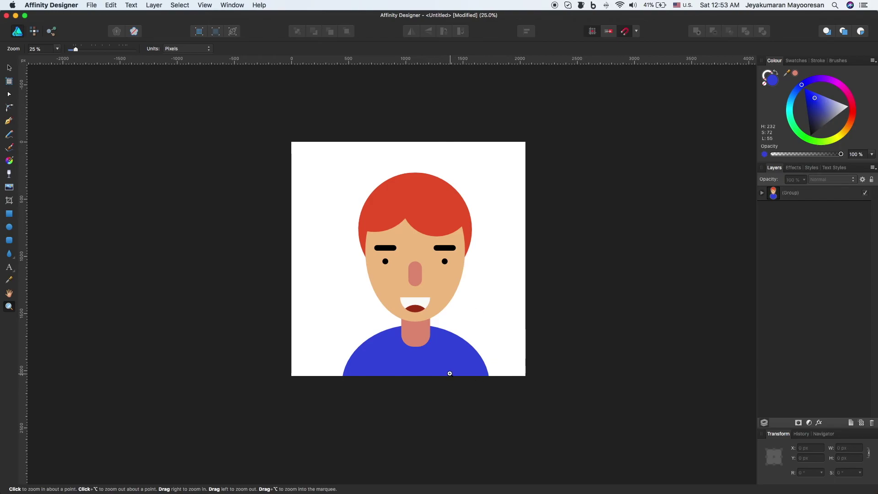
{"action": "key", "text": "v"}
{"action": "left_click", "coordinate": [415, 333]}
{"action": "double_click", "coordinate": [418, 339]}
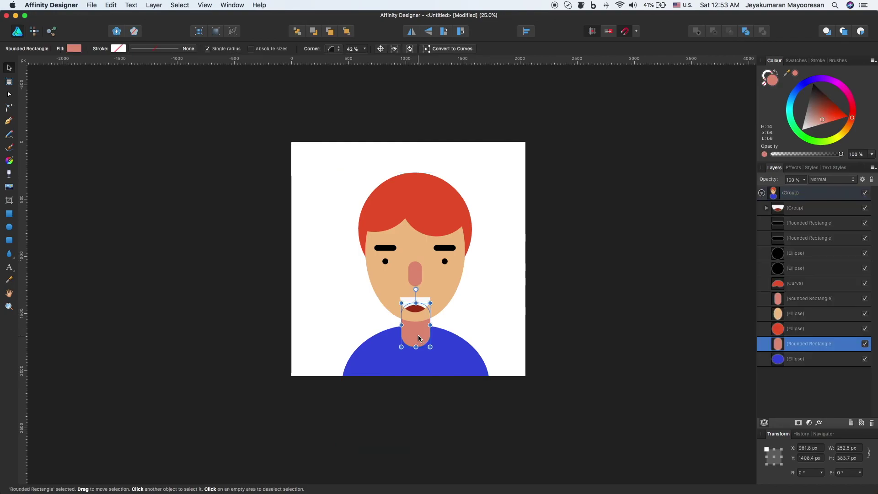
{"action": "left_click_drag", "start_coordinate": [416, 347], "coordinate": [417, 337]}
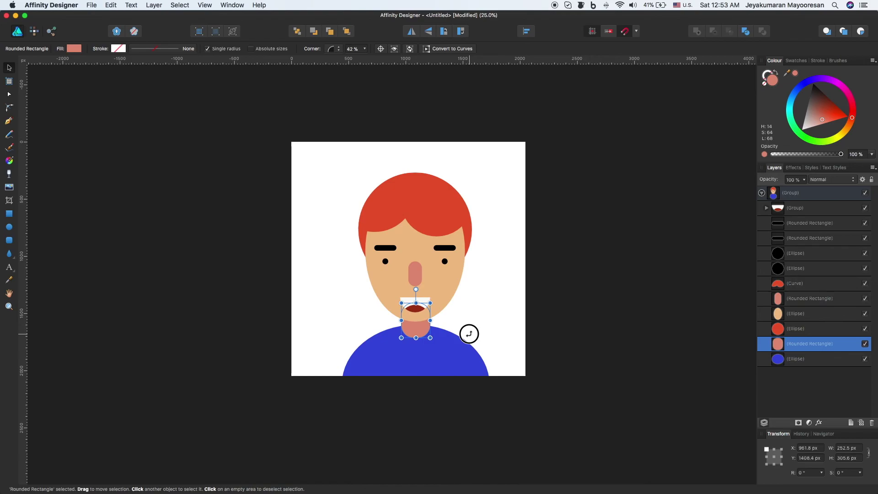
{"action": "left_click", "coordinate": [469, 333]}
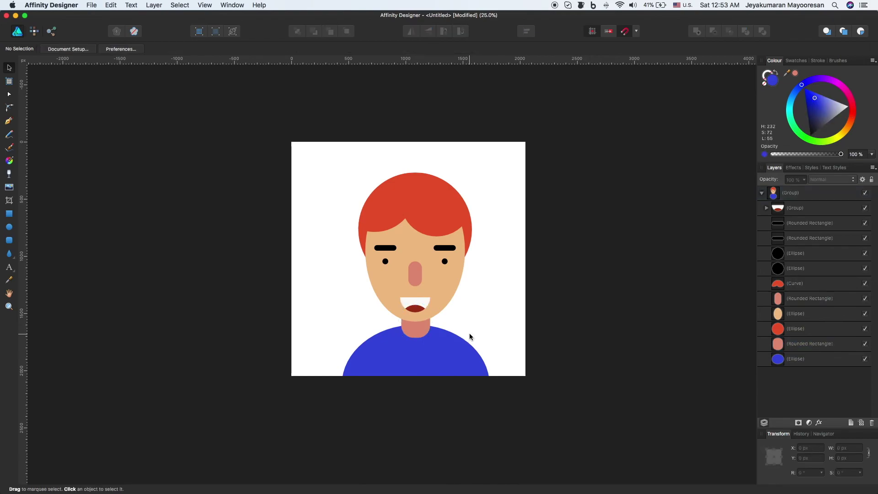
{"action": "double_click", "coordinate": [446, 361]}
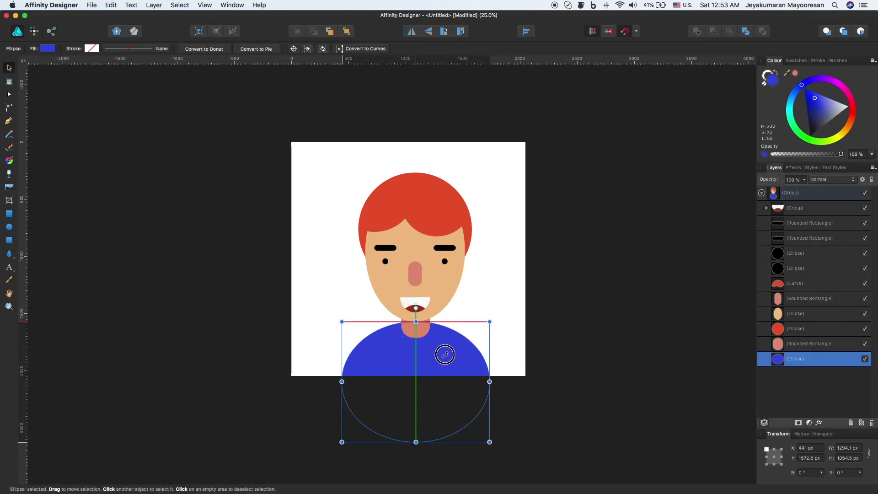
{"action": "left_click", "coordinate": [575, 379]}
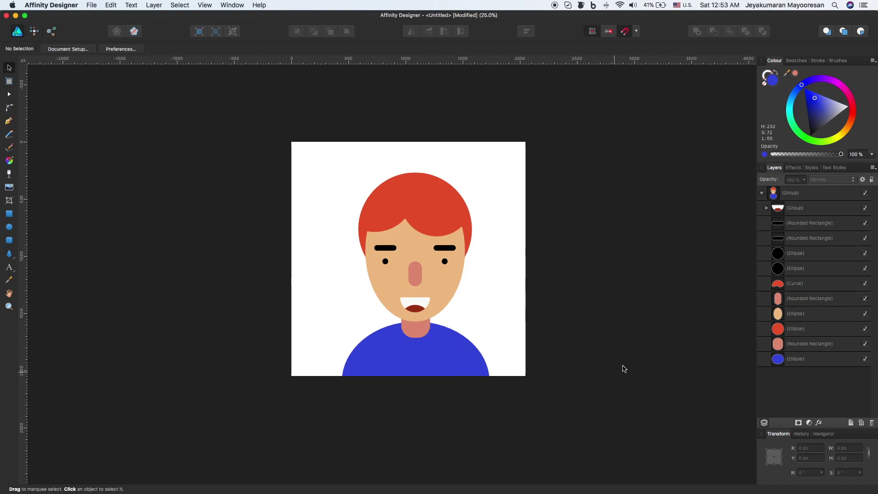
Draw a 2048 × 2048 px rectangle covering the whole page and place it behind the character group
{"action": "left_click", "coordinate": [9, 213]}
{"action": "mouse_move", "coordinate": [291, 143]}
{"action": "left_mouse_down"}
{"action": "mouse_move", "coordinate": [325, 208]}
{"action": "mouse_move", "coordinate": [500, 370]}
{"action": "mouse_move", "coordinate": [526, 376]}
{"action": "left_mouse_up"}
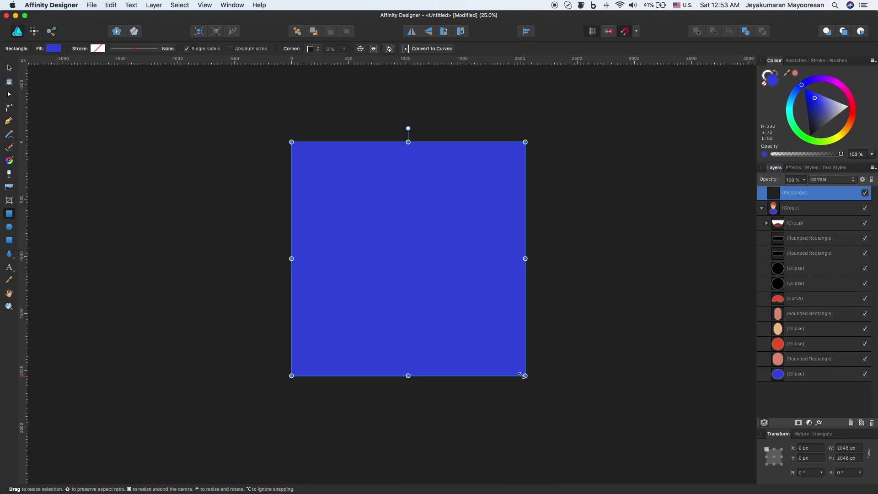
{"action": "left_click", "coordinate": [761, 208]}
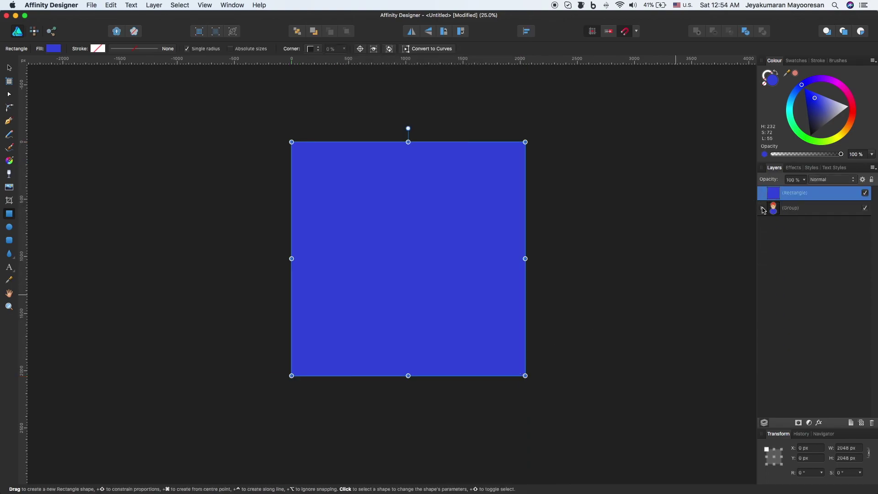
{"action": "left_click_drag", "start_coordinate": [785, 192], "coordinate": [772, 222]}
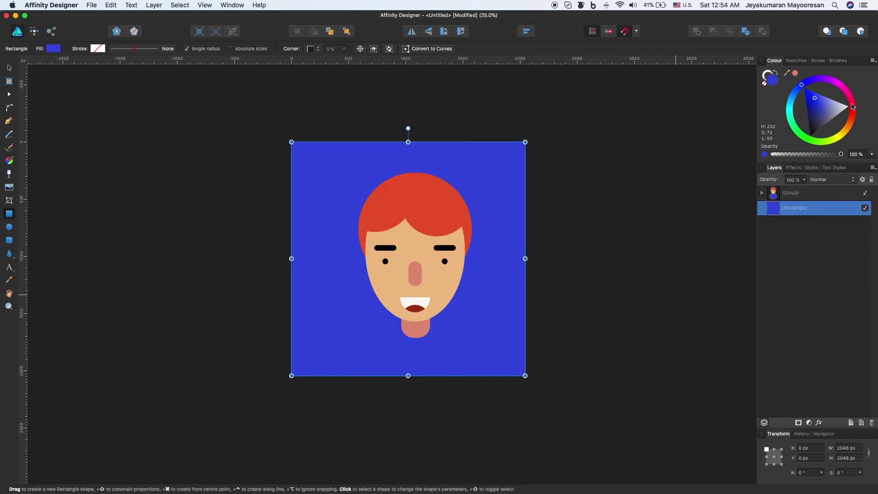
Fill the background rectangle with bright yellow at H 60, S 100, L 62 and deselect it
{"action": "left_click", "coordinate": [843, 137]}
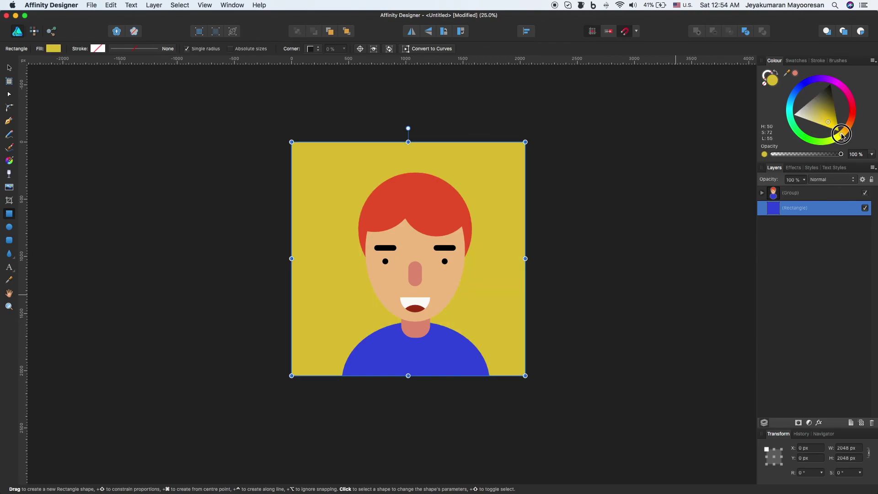
{"action": "left_click", "coordinate": [841, 138]}
{"action": "left_click_drag", "start_coordinate": [841, 137], "coordinate": [825, 129]}
{"action": "left_click", "coordinate": [826, 132]}
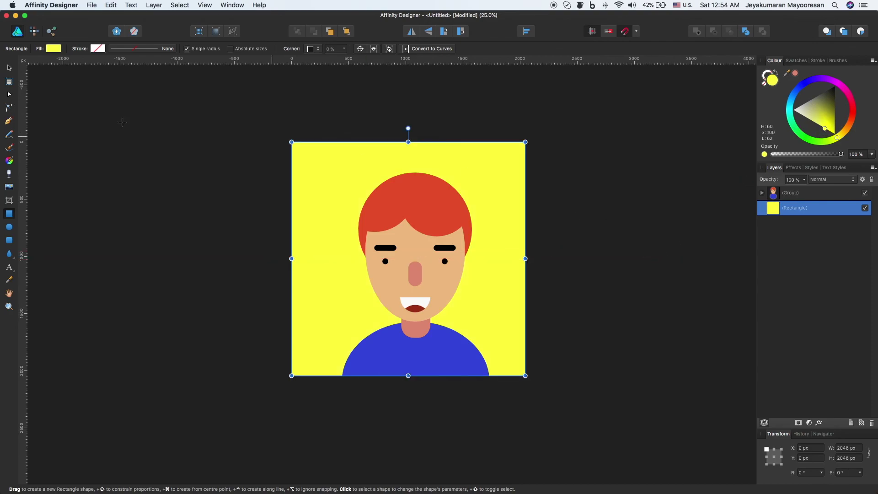
{"action": "left_click", "coordinate": [9, 67]}
{"action": "left_click", "coordinate": [620, 208]}
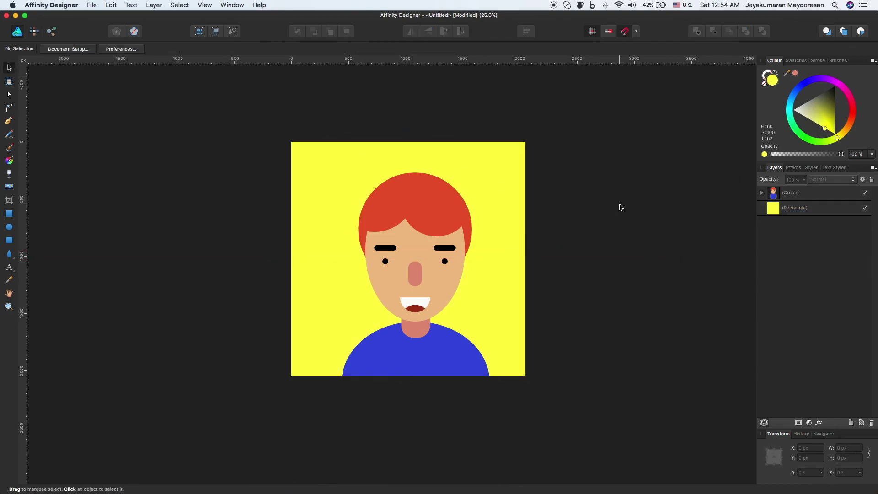